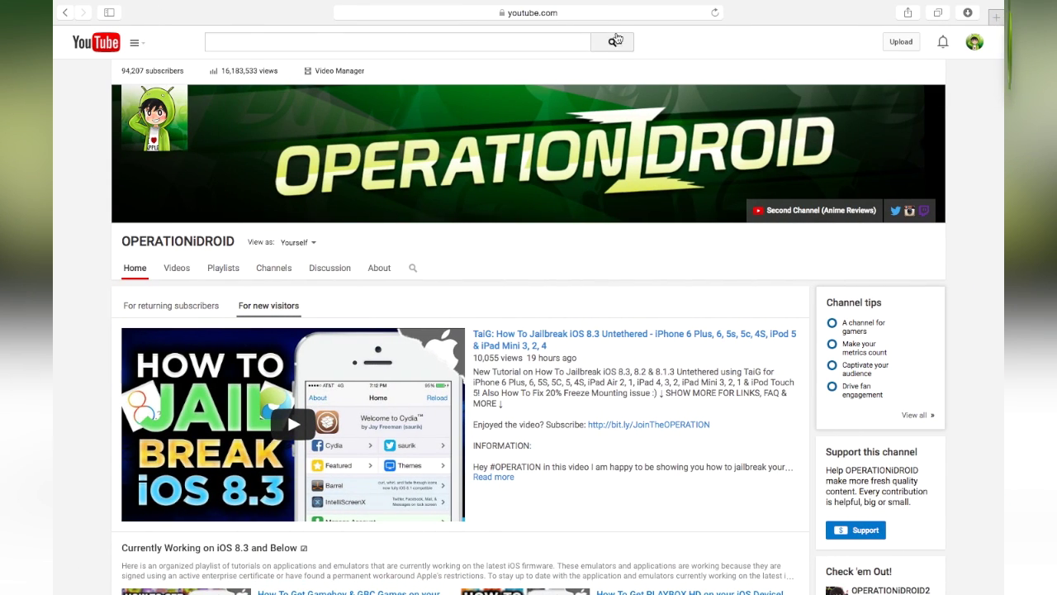
# Go to the Parallels website at parallels.com
pyautogui.click(617, 15)
pyautogui.press('BackSpace')
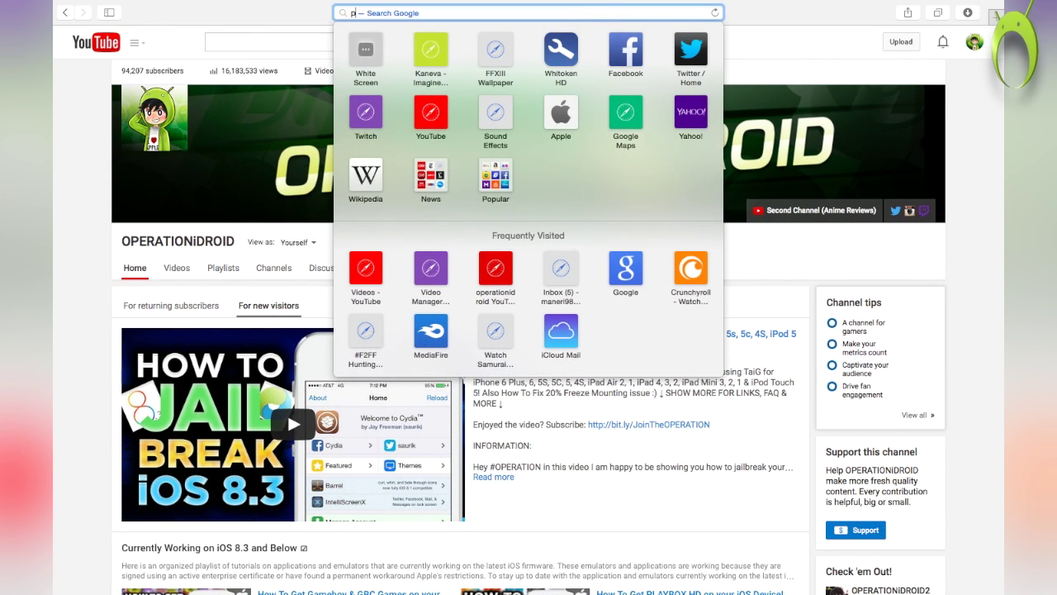
pyautogui.write('parallels.com/')
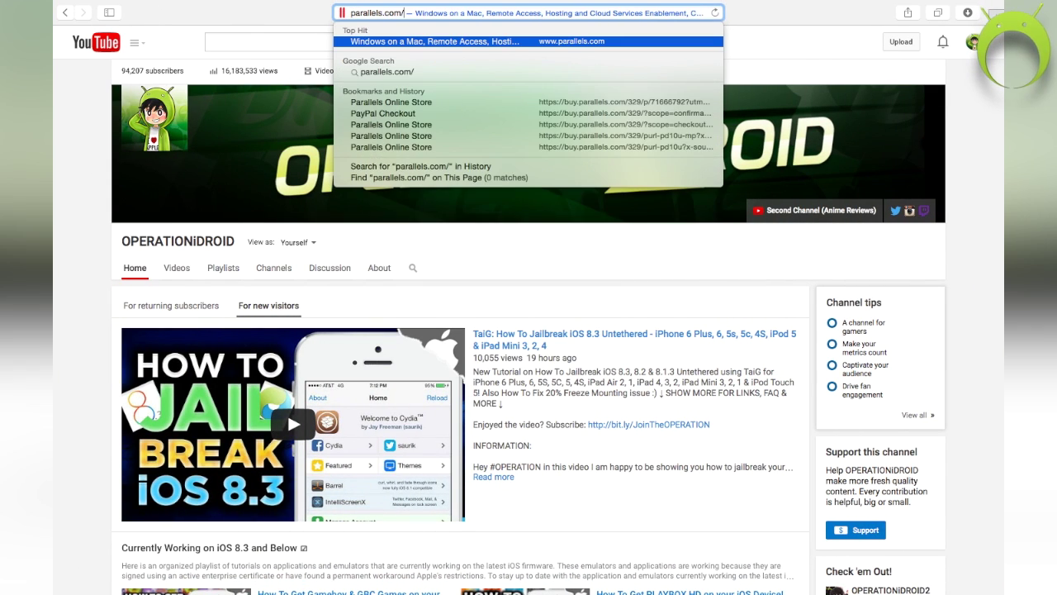
pyautogui.press('Return')
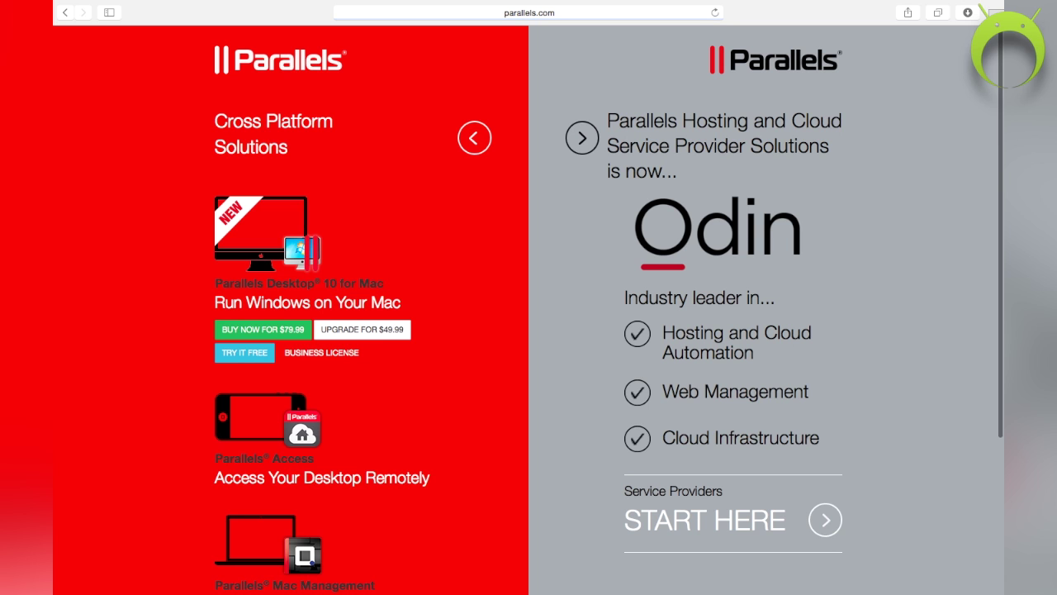
# Sign up for the free trial with the user's e-mail address and proceed to download
pyautogui.click(262, 359)
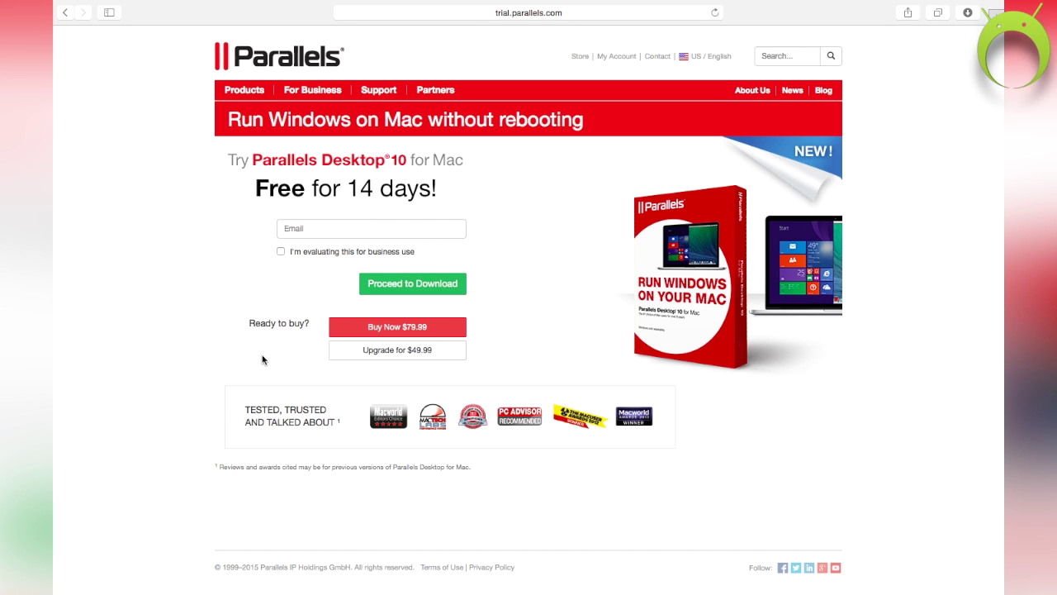
pyautogui.click(365, 230)
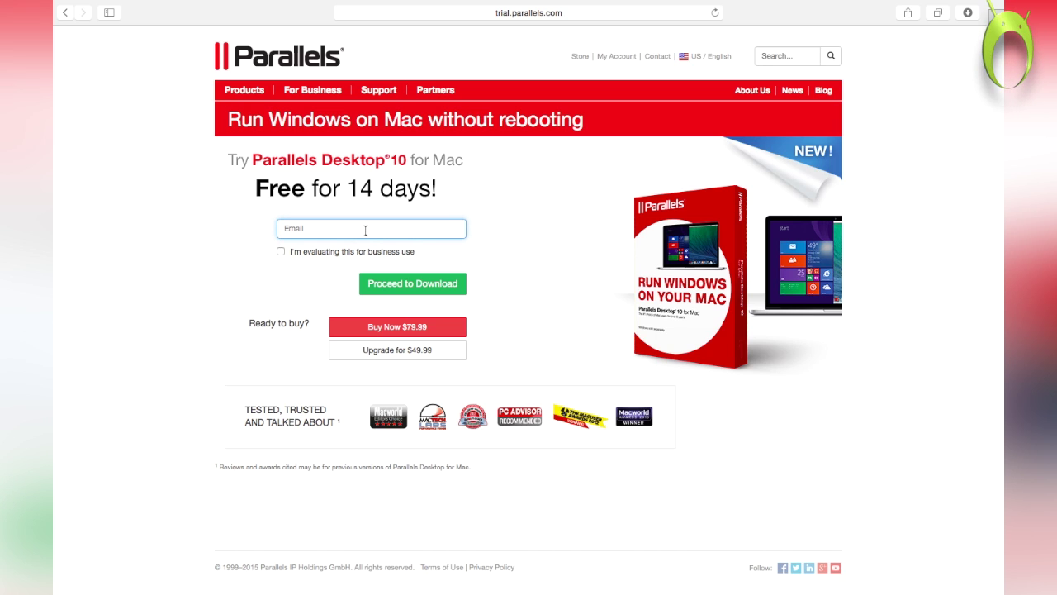
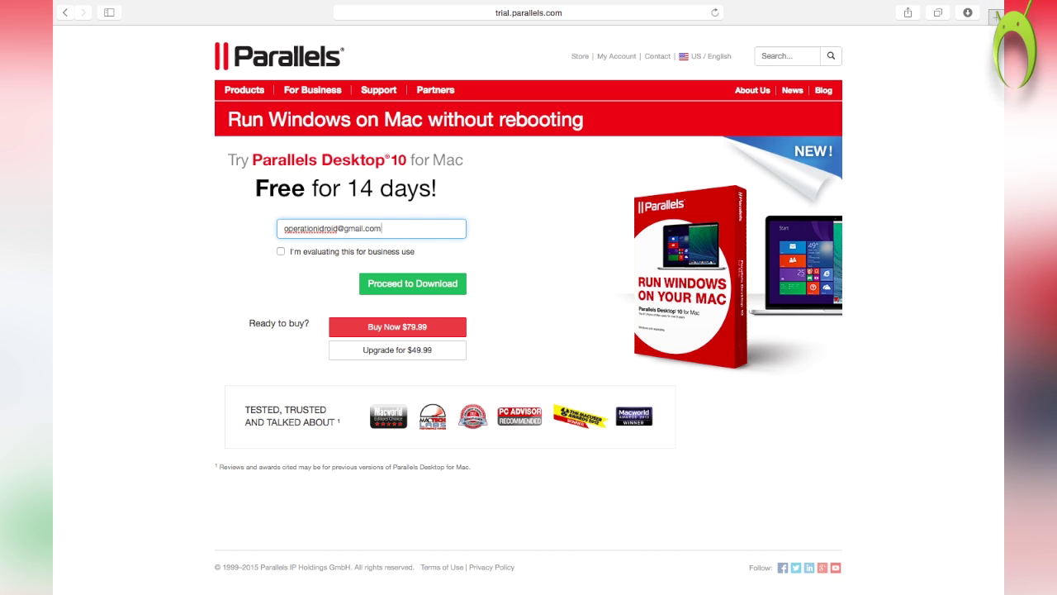
pyautogui.click(422, 285)
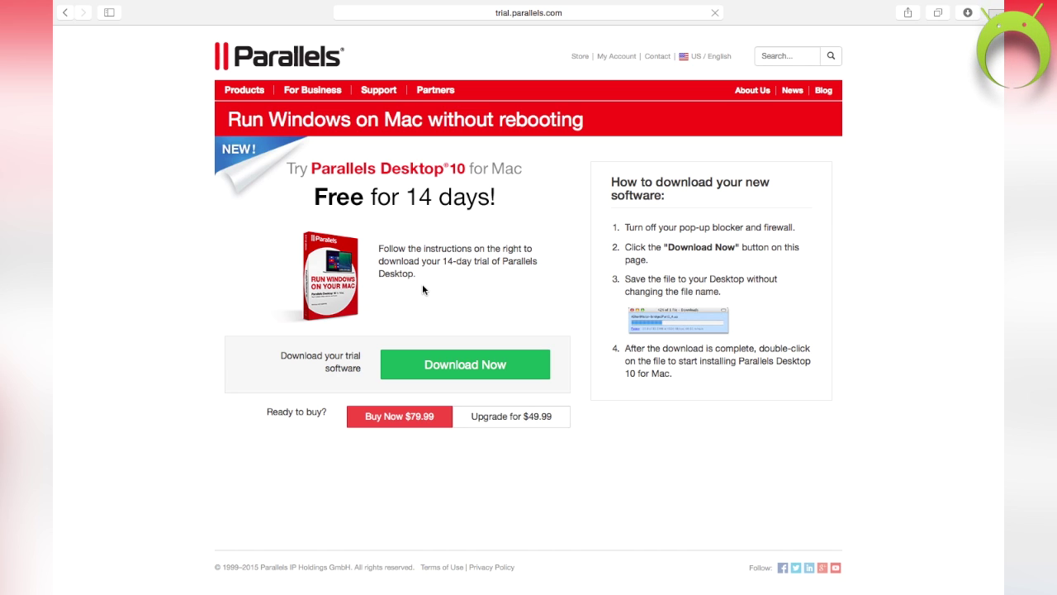
# Download the ParallelsDesktop-10.2.1 installer, open it, and accept the licence agreement
pyautogui.click(477, 365)
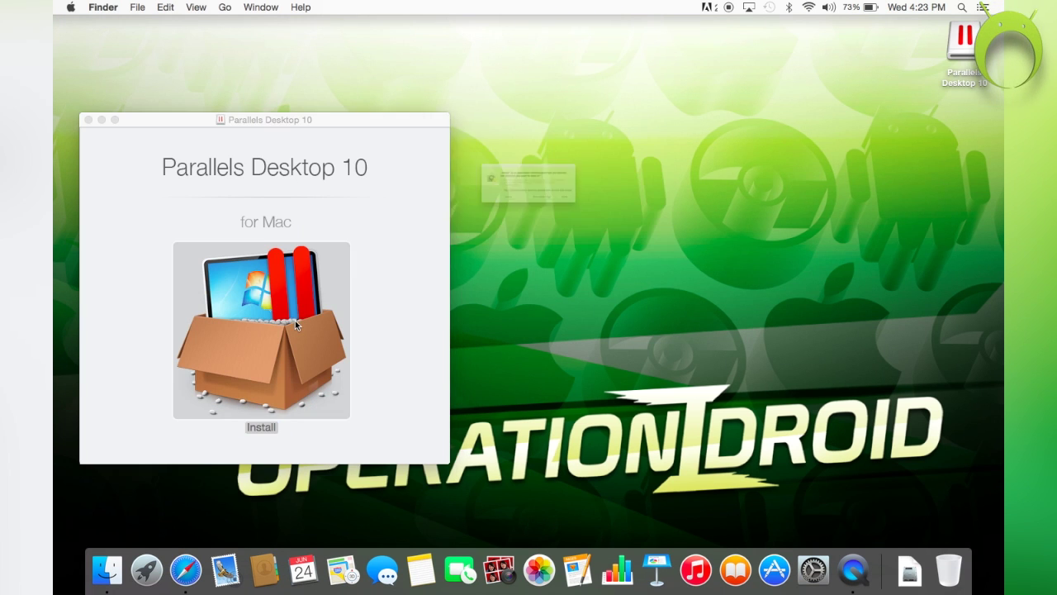
pyautogui.doubleClick(295, 320)
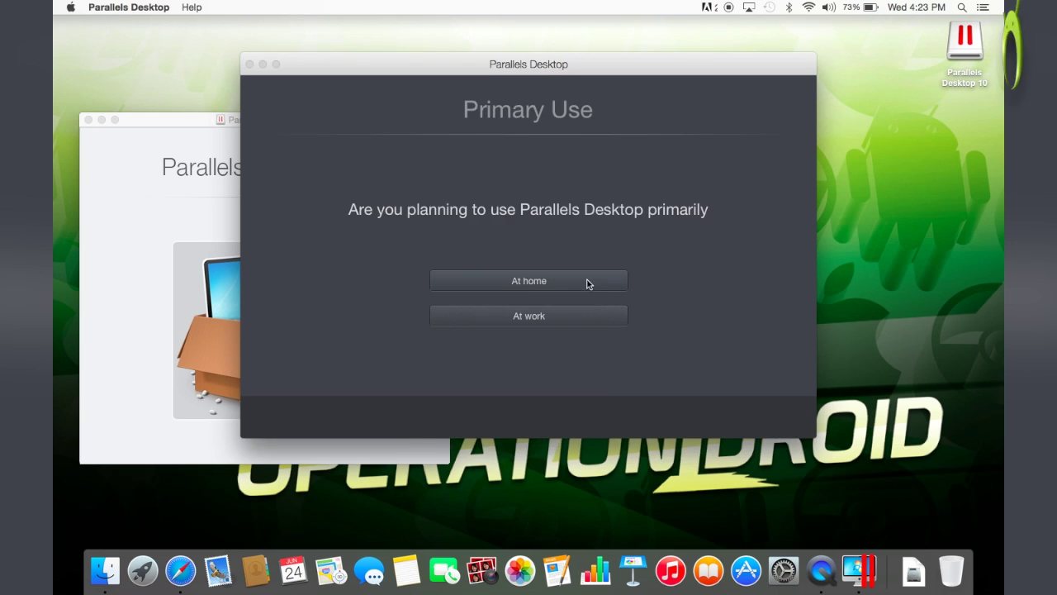
pyautogui.click(587, 280)
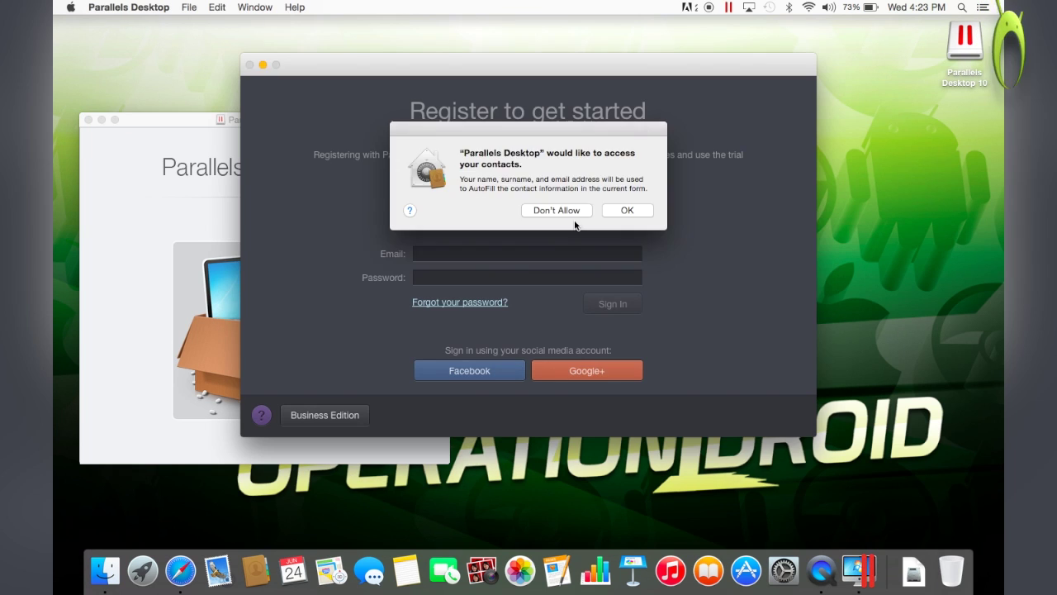
# Register a new Parallels account and confirm the trial activation
pyautogui.click(557, 208)
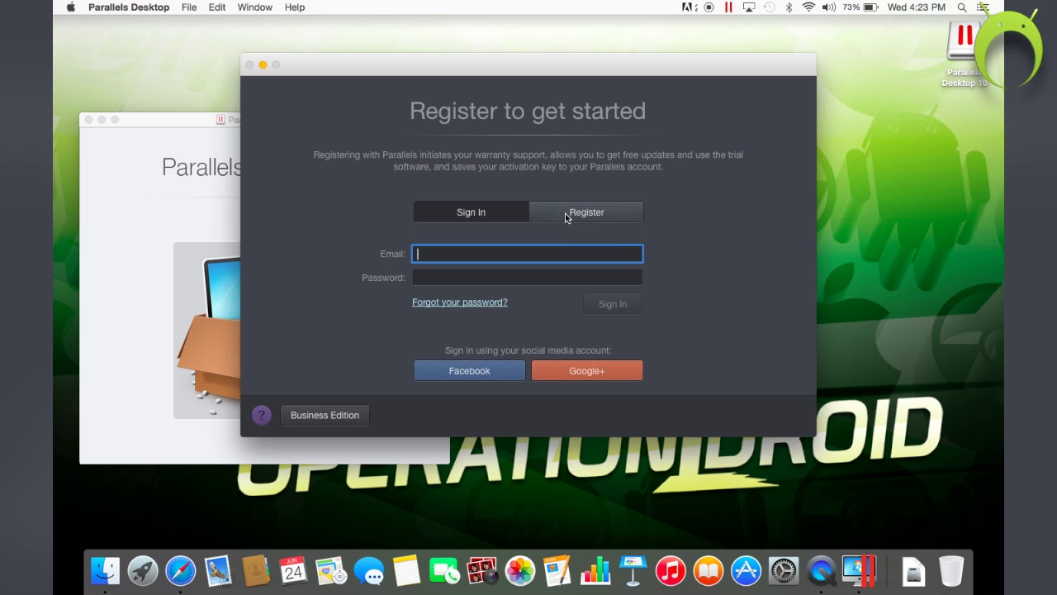
pyautogui.click(567, 212)
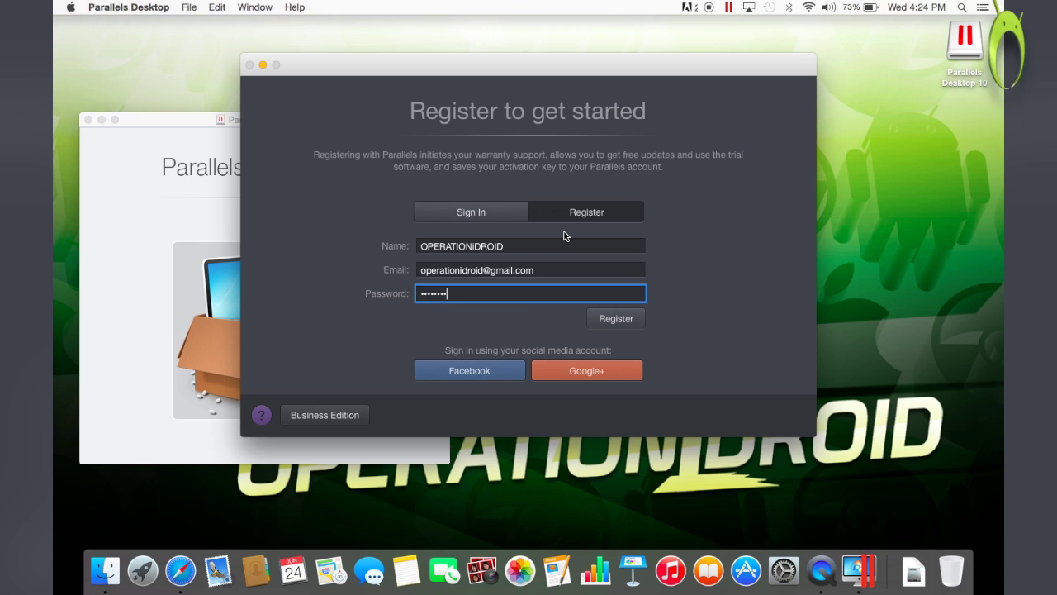
pyautogui.click(608, 318)
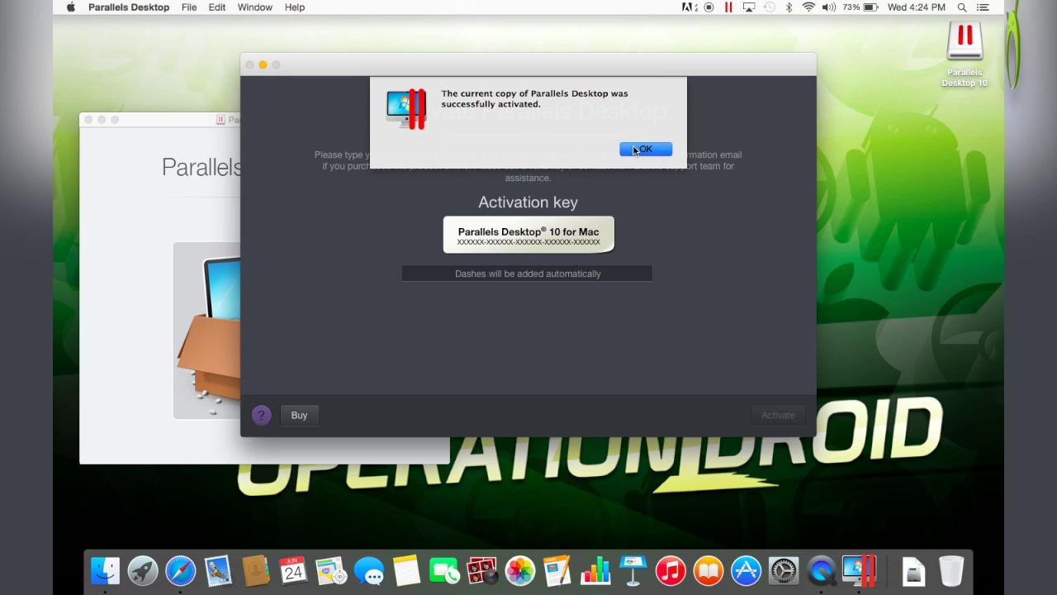
pyautogui.click(636, 150)
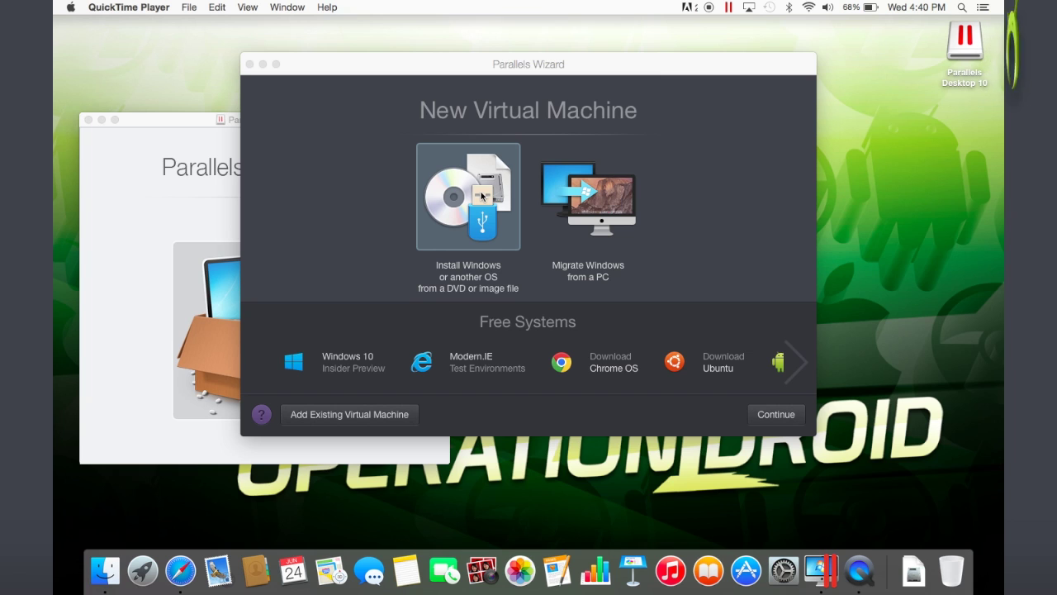
# Create a Windows 10 Insider Preview virtual machine in English and start its download
pyautogui.click(328, 363)
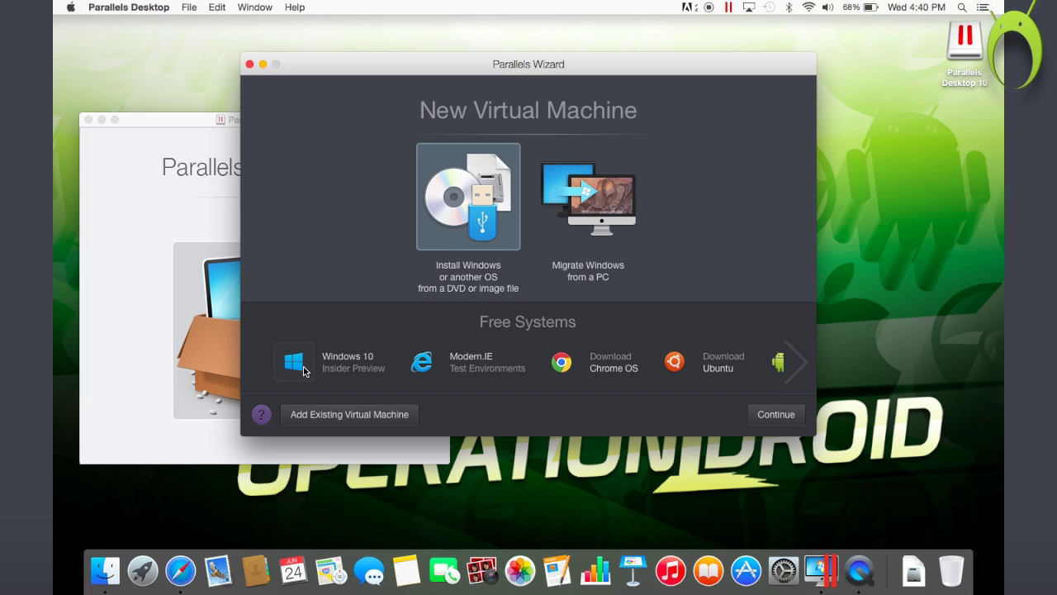
pyautogui.click(304, 372)
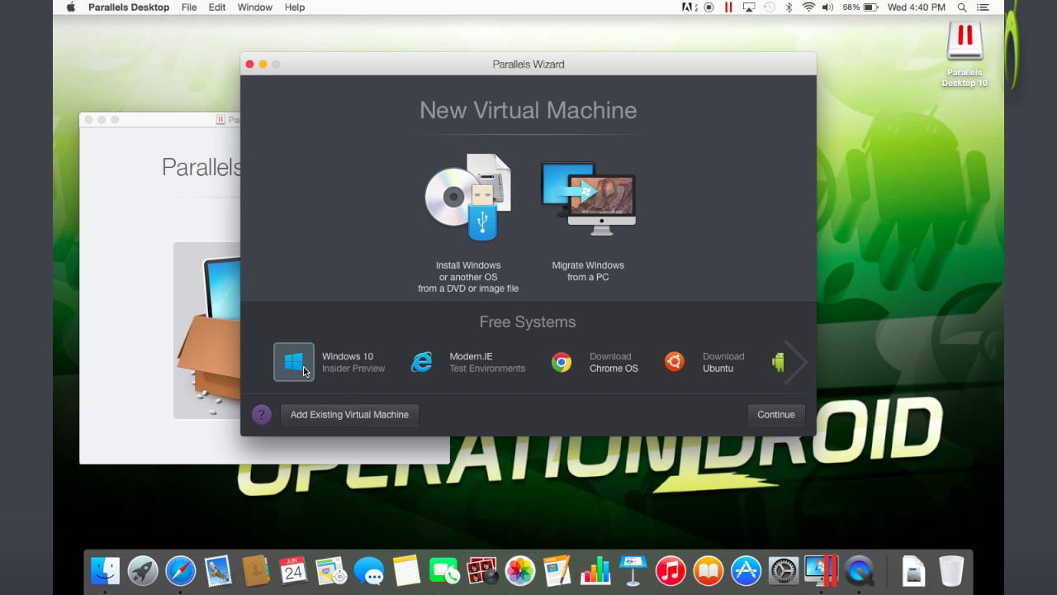
pyautogui.click(774, 418)
pyautogui.click(774, 419)
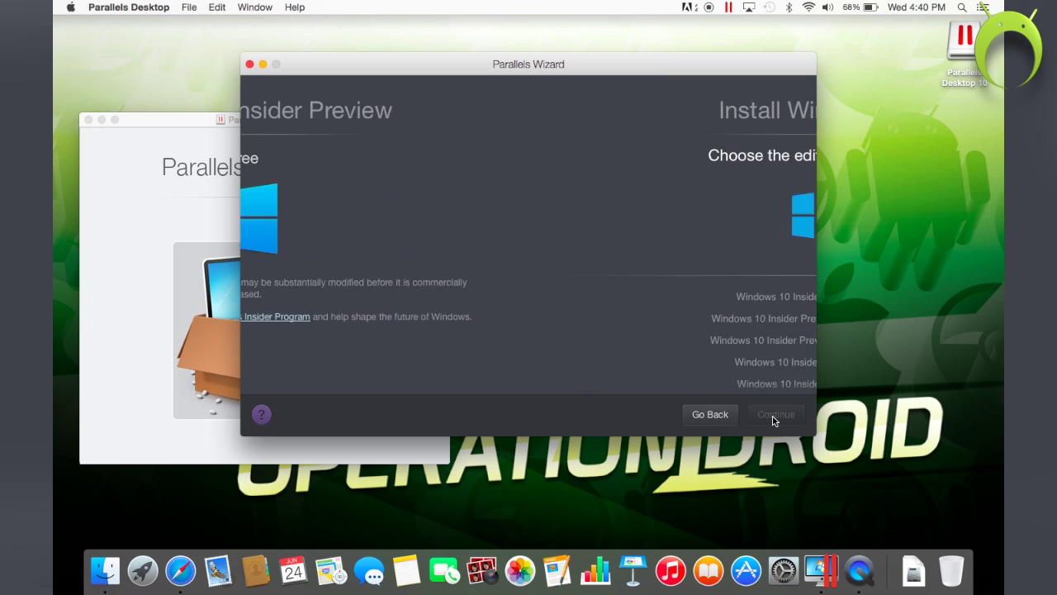
pyautogui.click(592, 302)
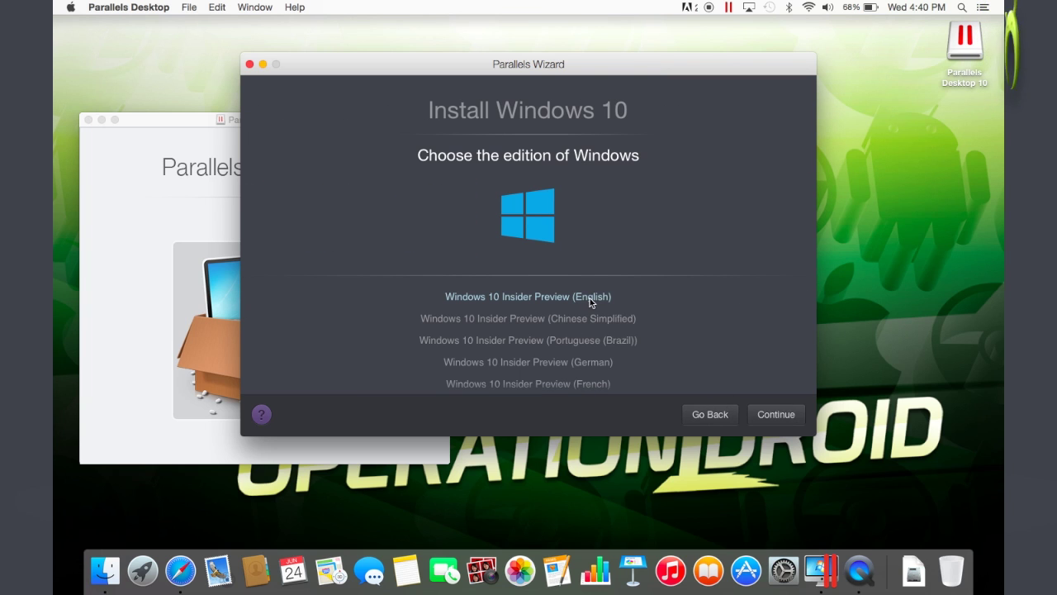
pyautogui.click(785, 418)
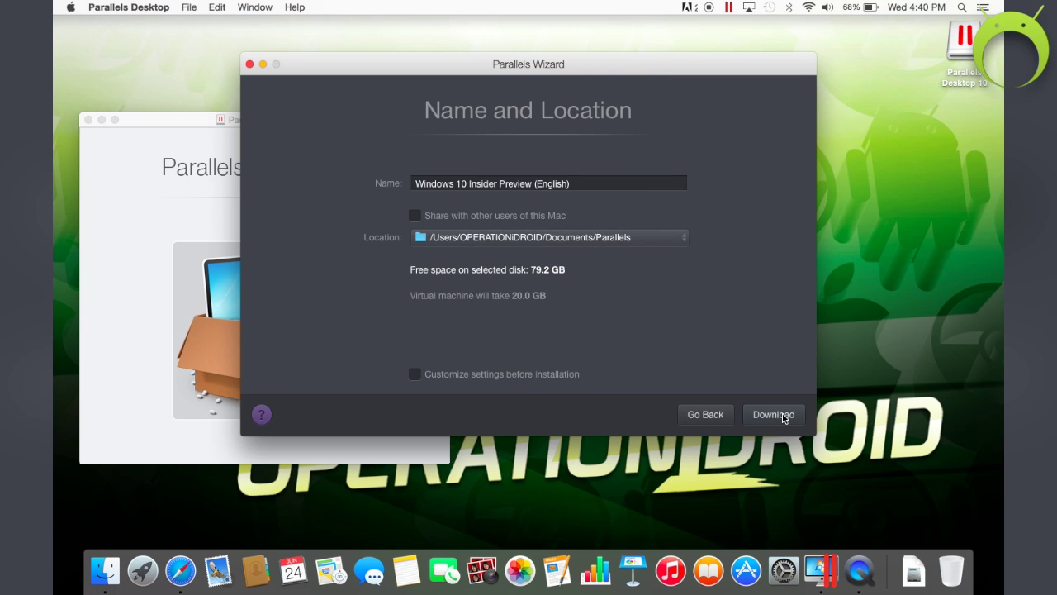
pyautogui.click(773, 414)
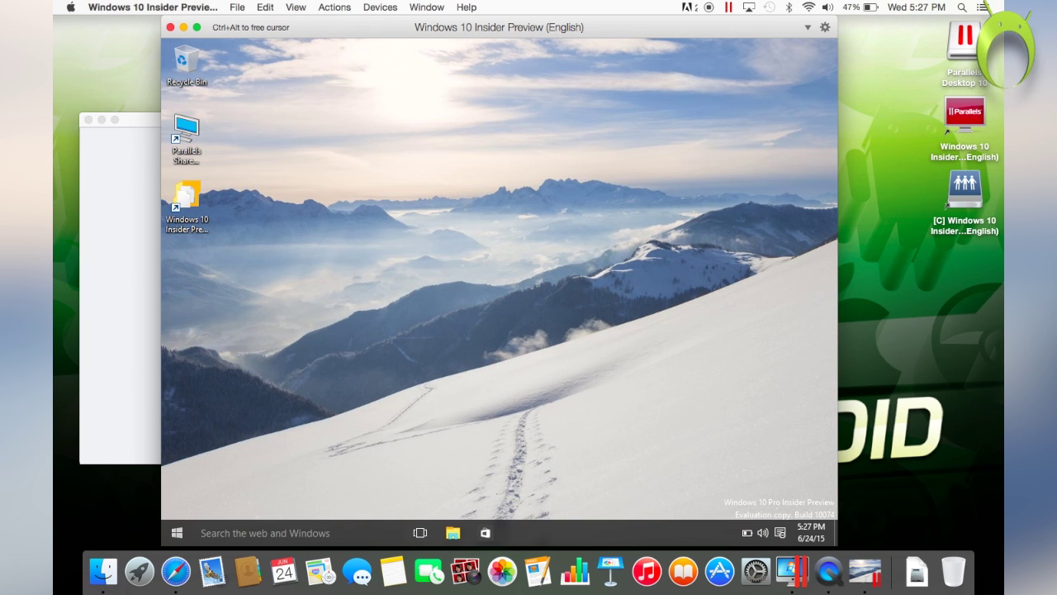
# In full-screen Windows 10, view This PC's system properties
pyautogui.press('ctrl+super+f')
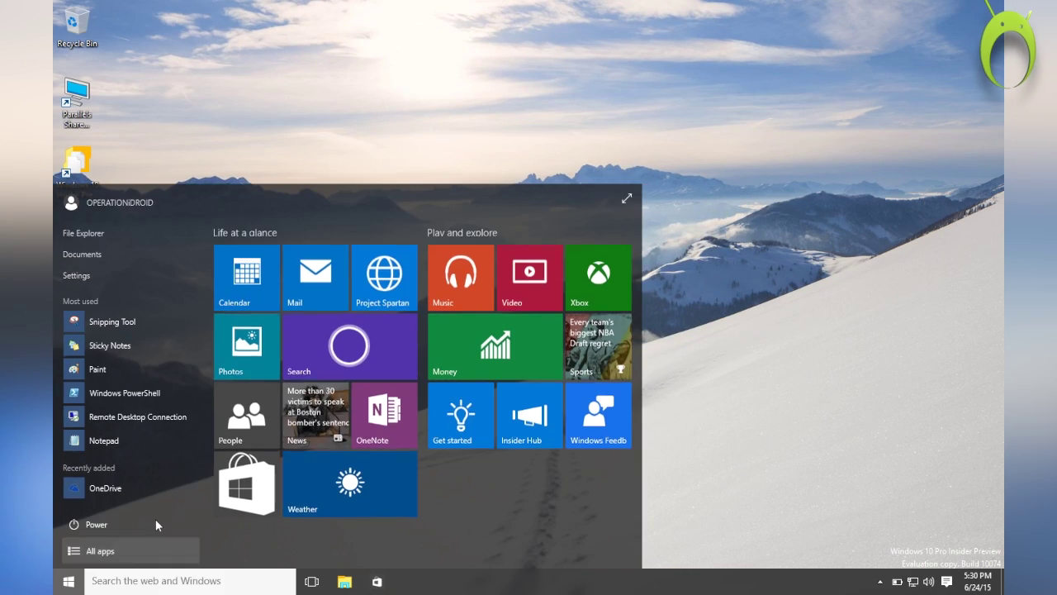
pyautogui.click(368, 288)
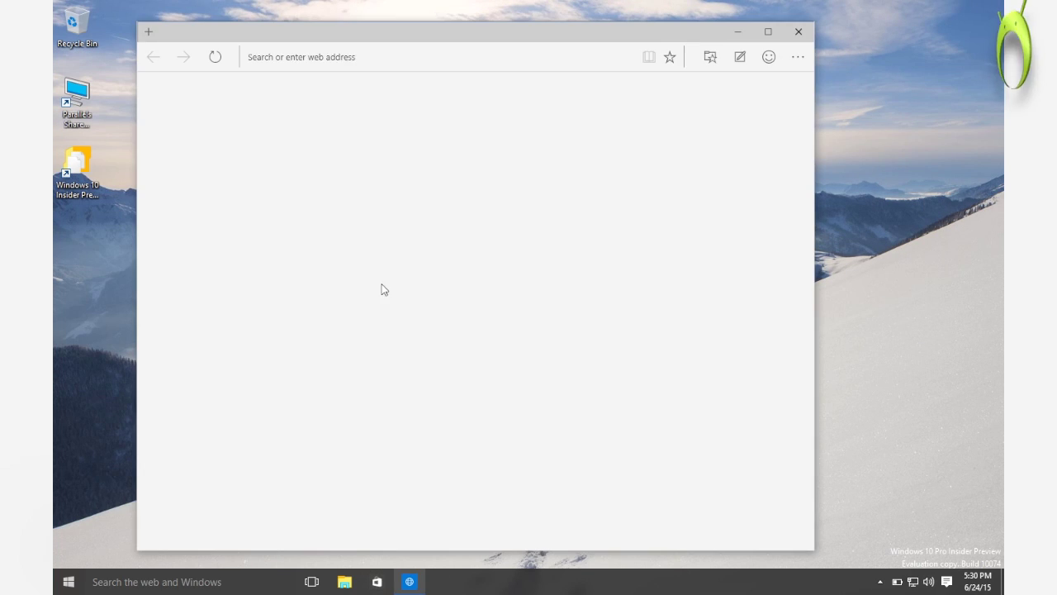
pyautogui.press('super+e')
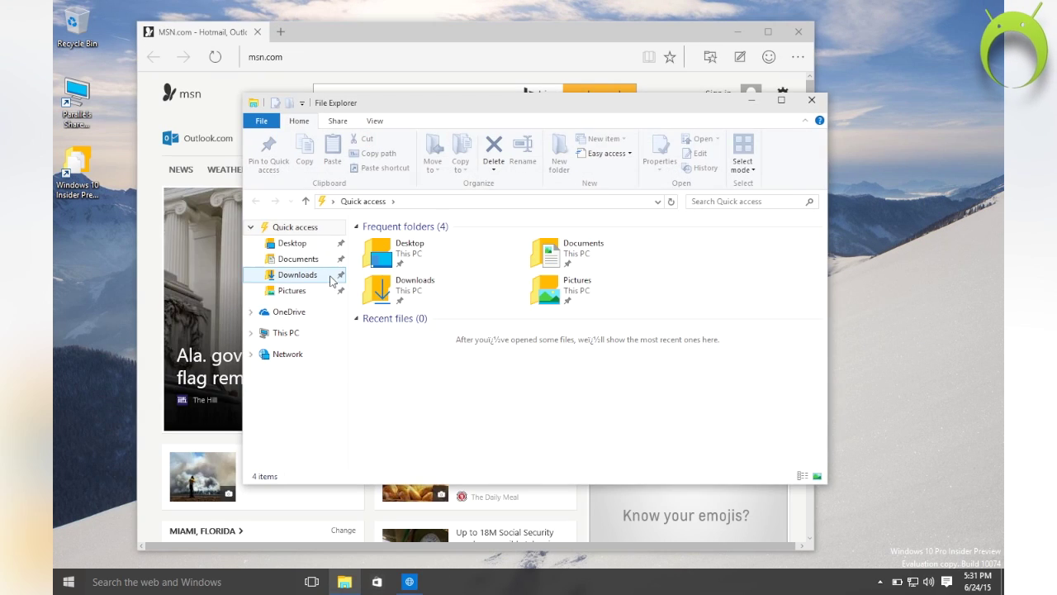
pyautogui.rightClick(296, 333)
pyautogui.click(336, 501)
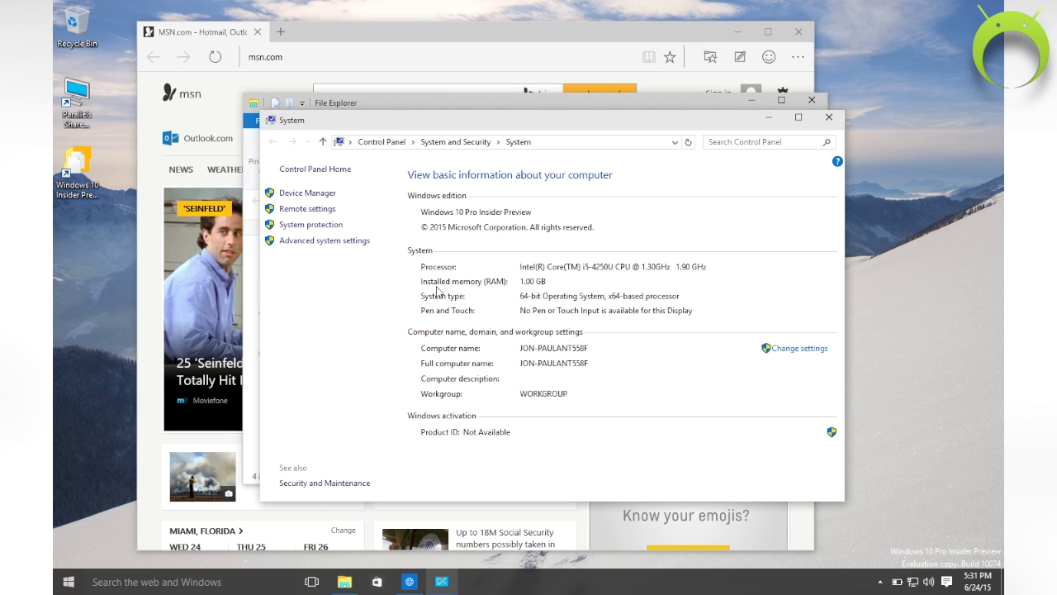
pyautogui.click(825, 101)
pyautogui.click(811, 100)
# Download the iTunes installer from the pasted URL and run it
pyautogui.write('https://secure-appldnld.apple.com/iTunes12/031-08059.20141016.FrPFF/iTunes64Setup.exe')
pyautogui.press('Return')
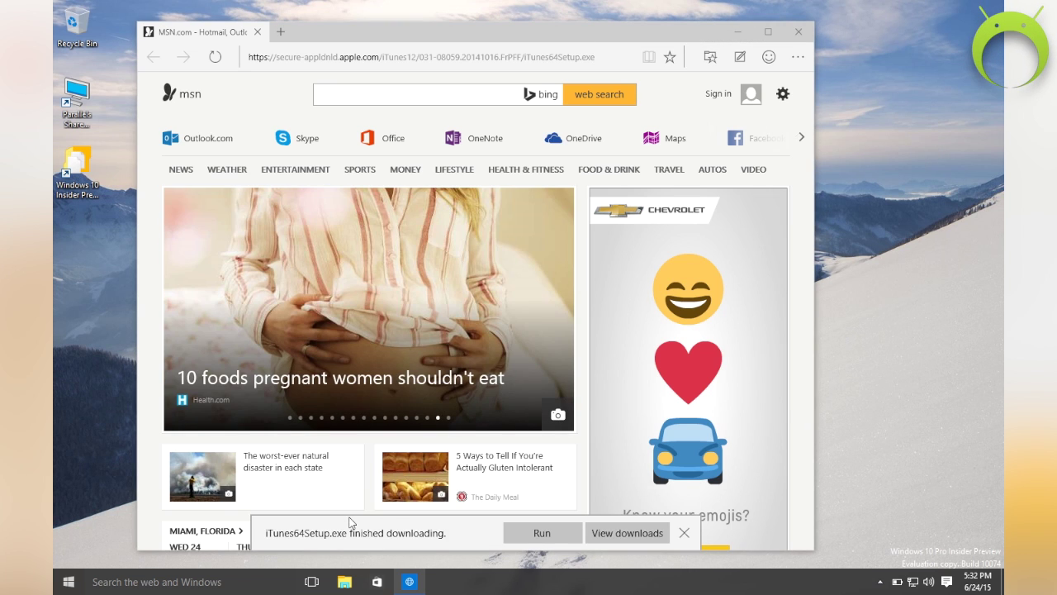
pyautogui.click(542, 533)
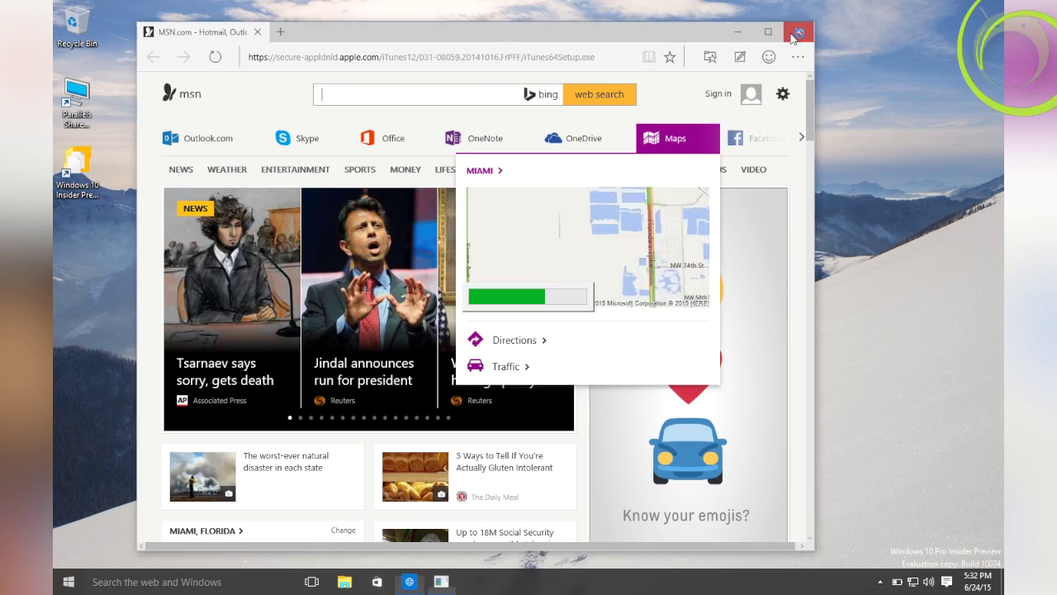
pyautogui.click(798, 32)
# Install iTunes without a desktop shortcut, retrying past the shortcut error
pyautogui.click(593, 391)
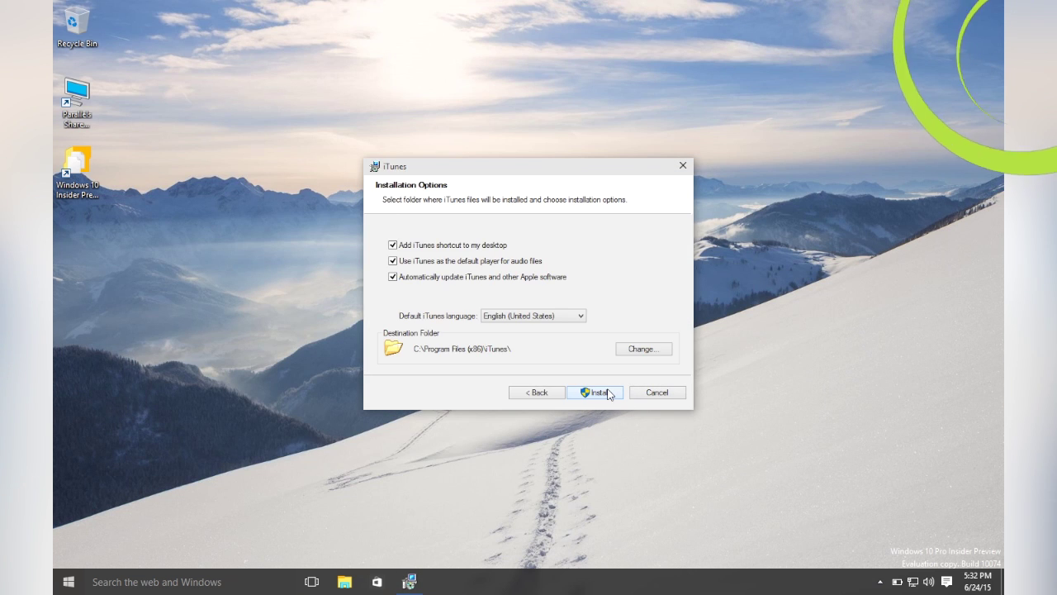
pyautogui.click(393, 245)
pyautogui.click(596, 391)
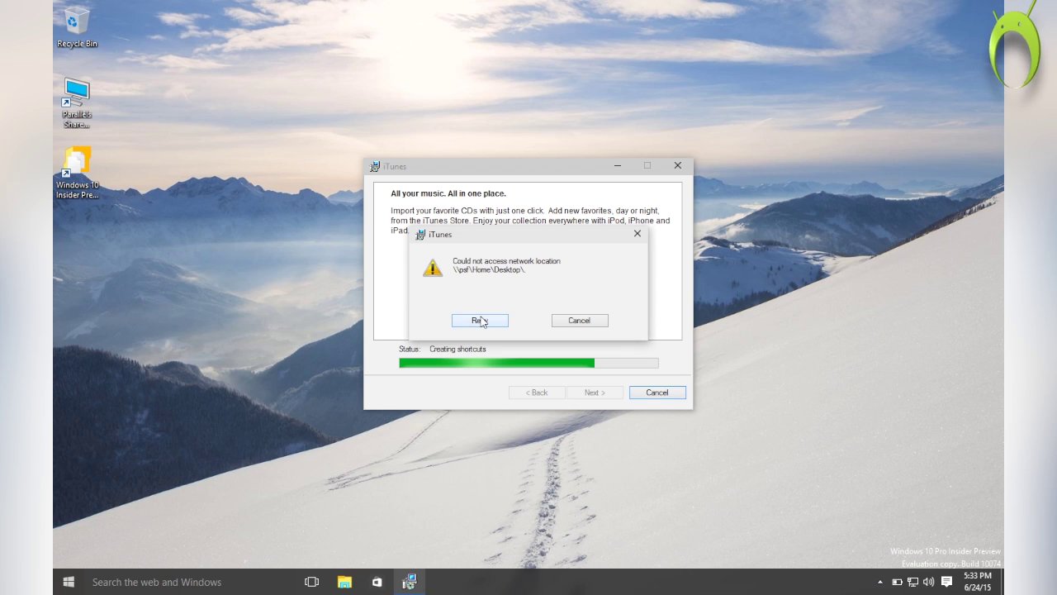
pyautogui.click(481, 321)
pyautogui.click(529, 320)
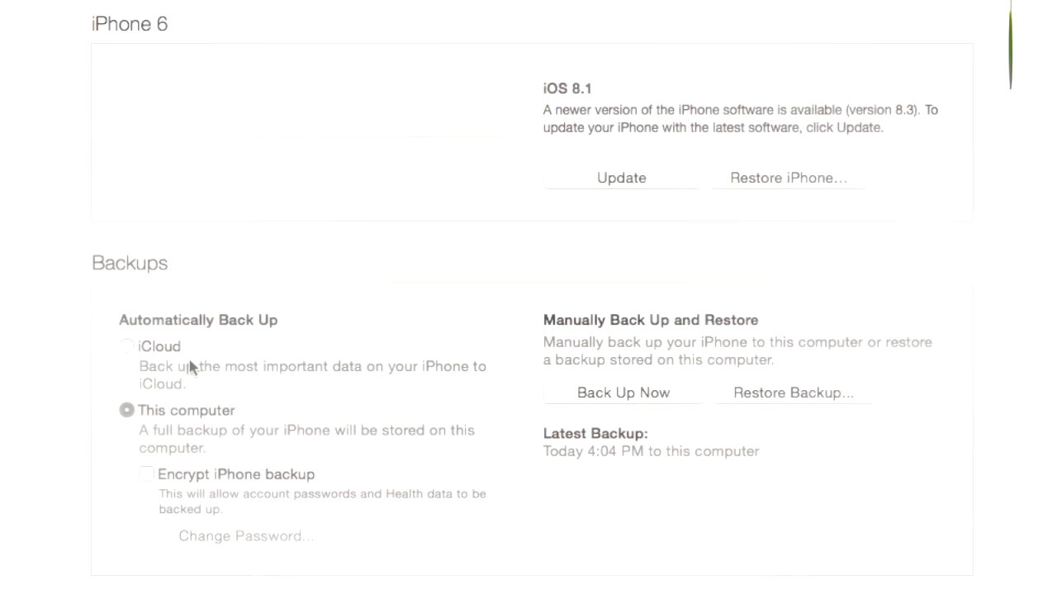
# Update the iPhone to iOS 8.3, ignoring the untransferred purchases warning and passing the release notes
pyautogui.click(620, 185)
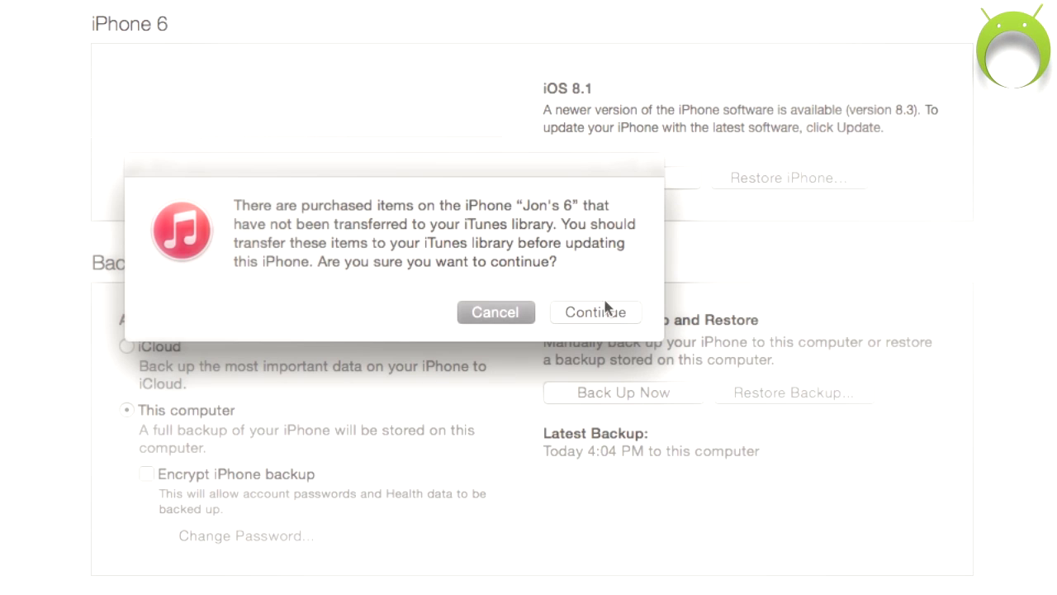
pyautogui.click(600, 316)
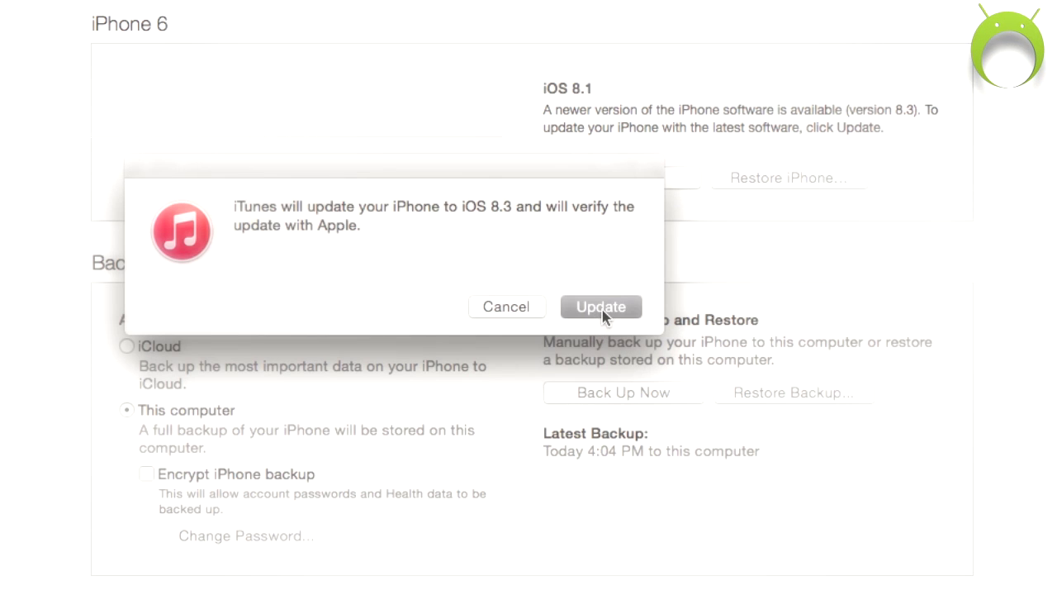
pyautogui.click(604, 310)
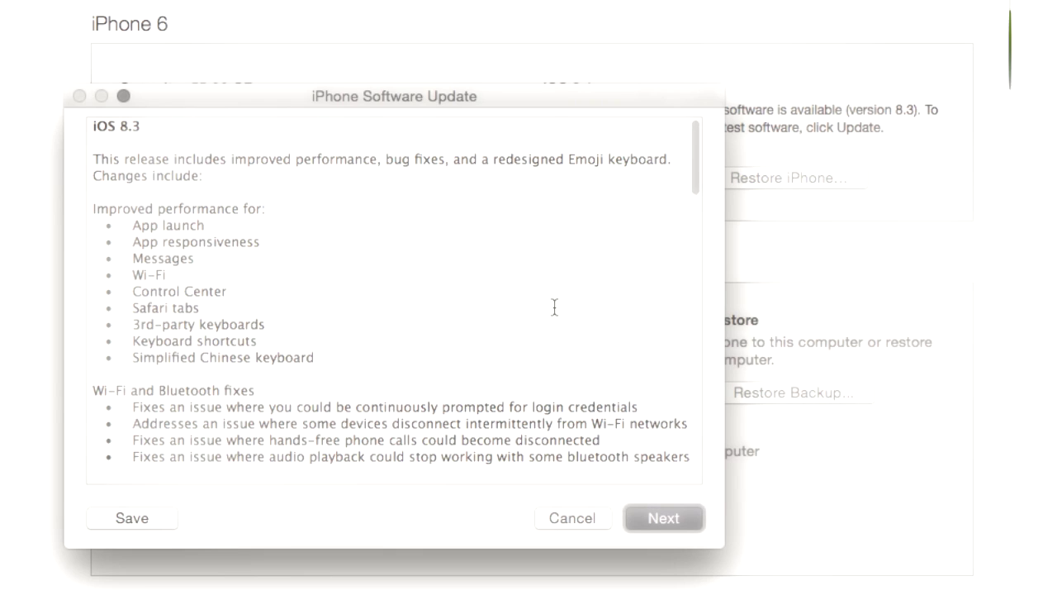
pyautogui.click(665, 526)
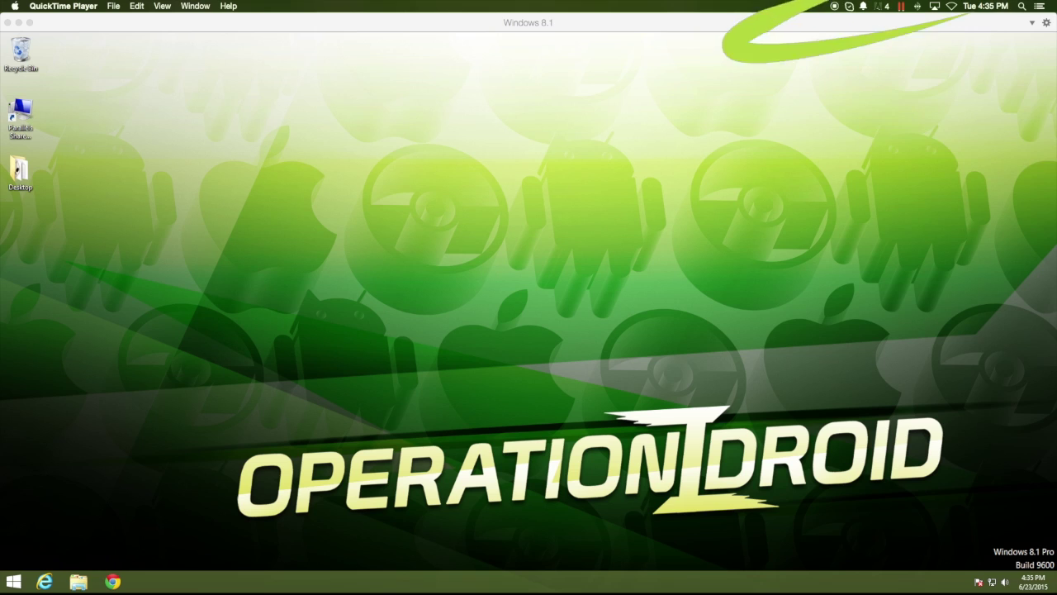
# In Chrome, go to taig.com and download the TaiG Jailbreak Tool for iOS 8.3
pyautogui.click(116, 583)
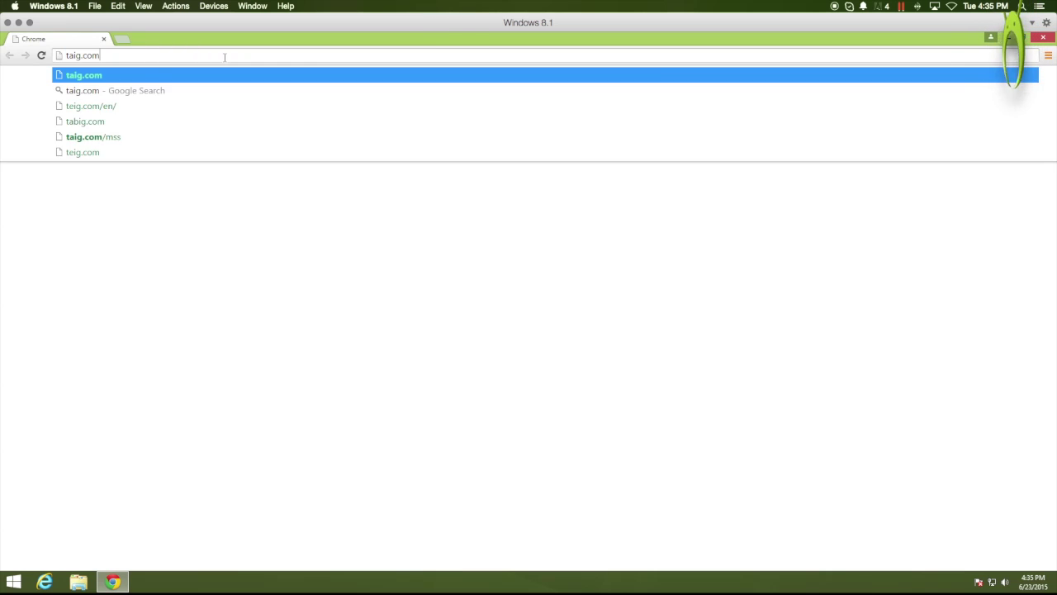
pyautogui.press('Return')
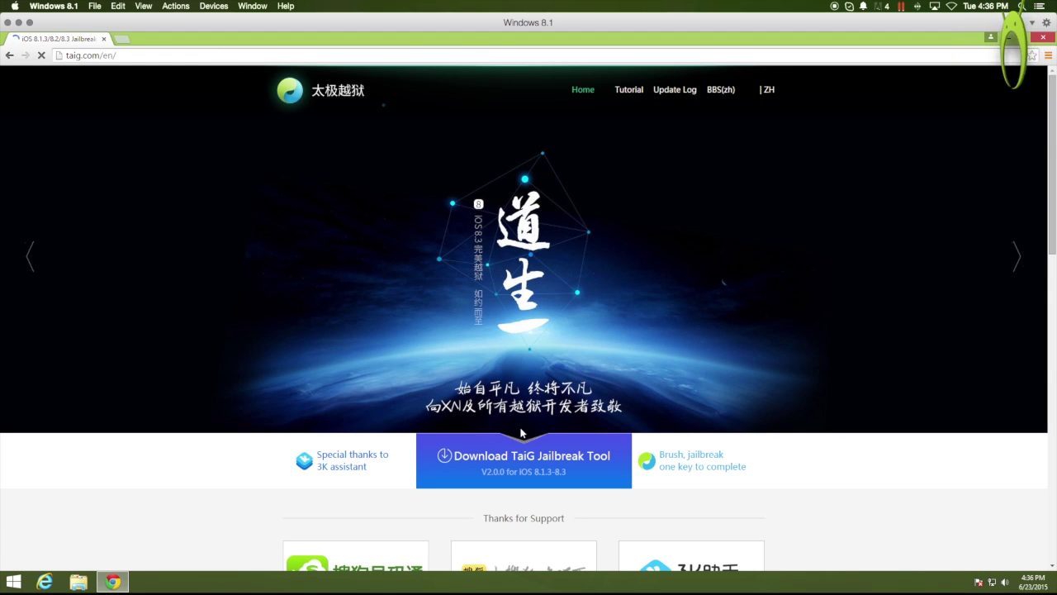
pyautogui.click(521, 468)
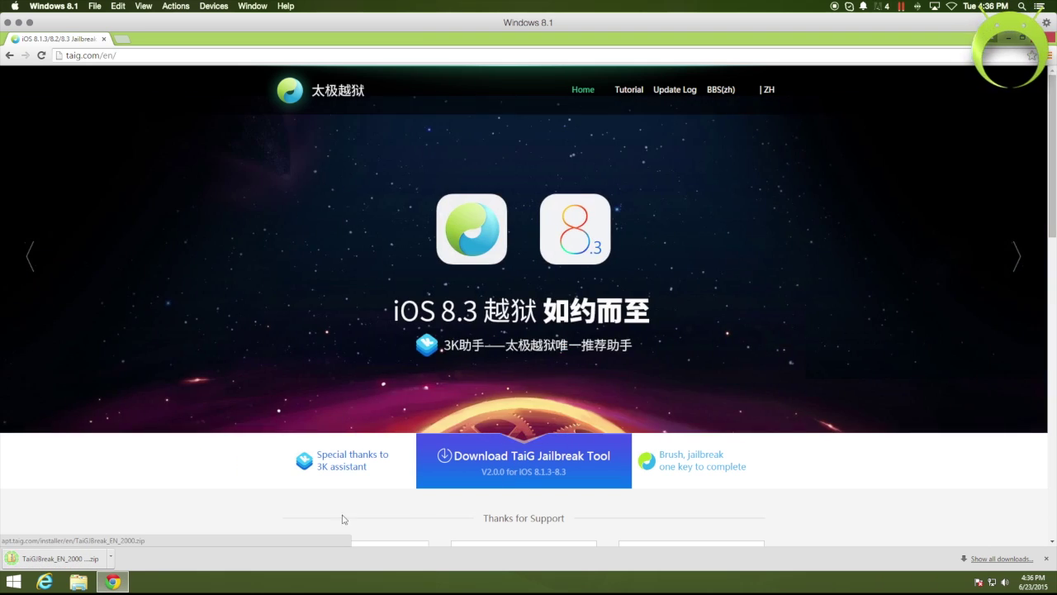
# Run TaiGJBreak_EN from the downloaded zip, allow it, and close the zip folder
pyautogui.click(83, 558)
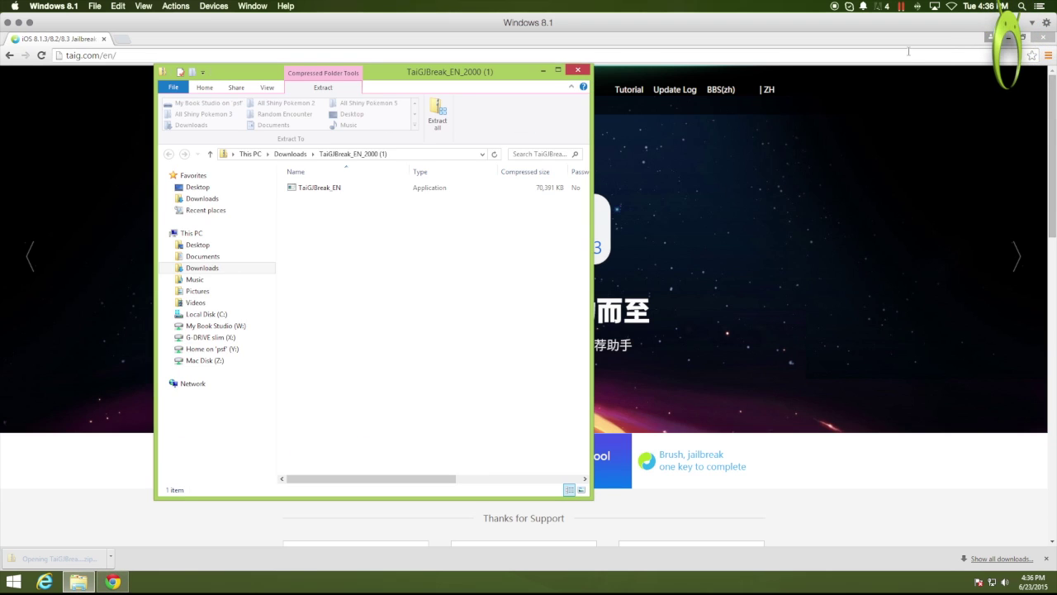
pyautogui.click(1009, 38)
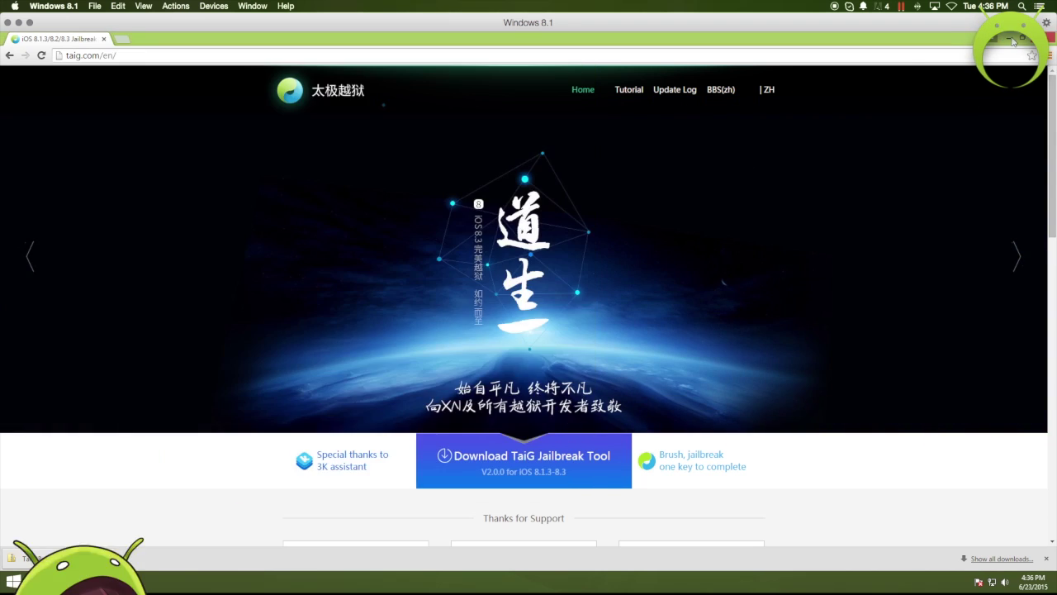
pyautogui.click(392, 191)
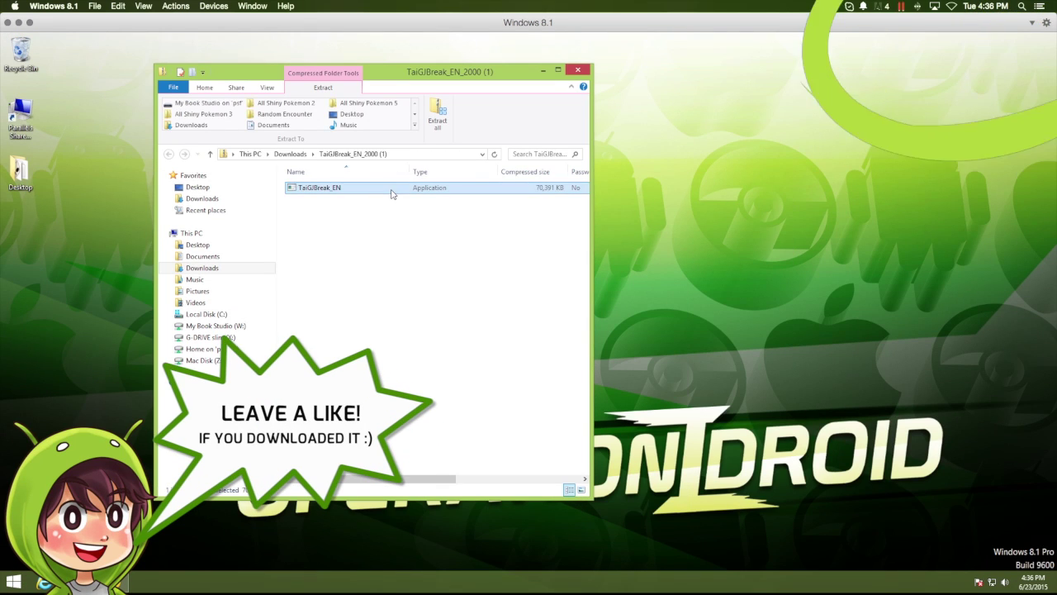
pyautogui.doubleClick(453, 190)
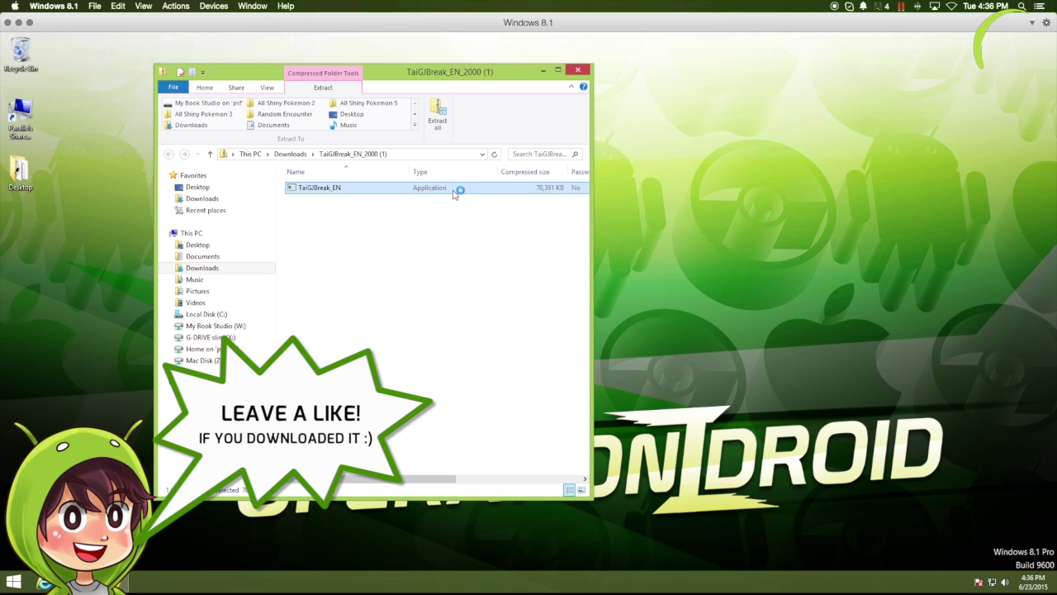
pyautogui.click(576, 325)
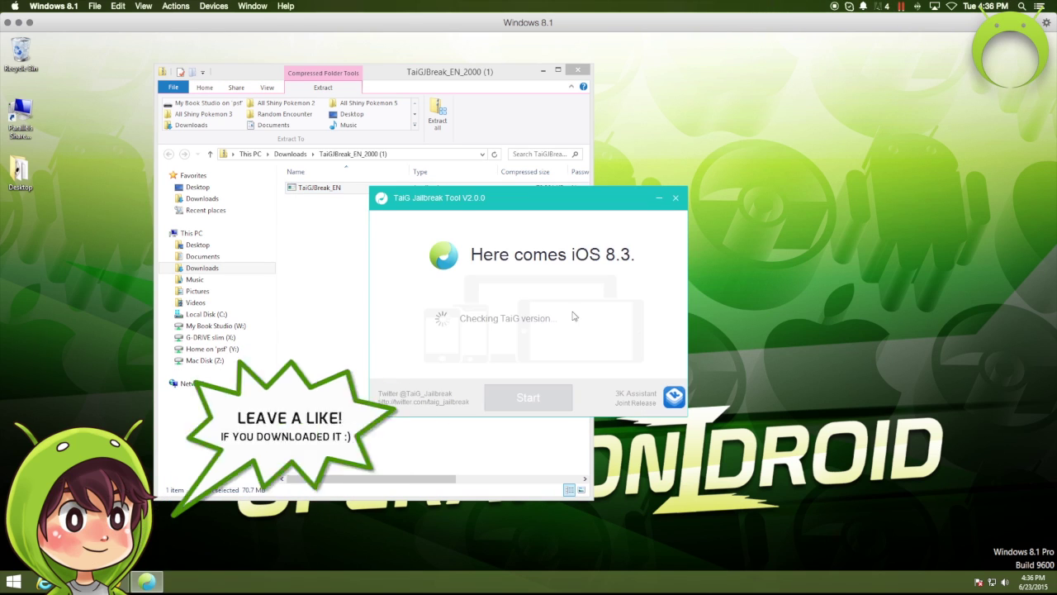
pyautogui.click(578, 71)
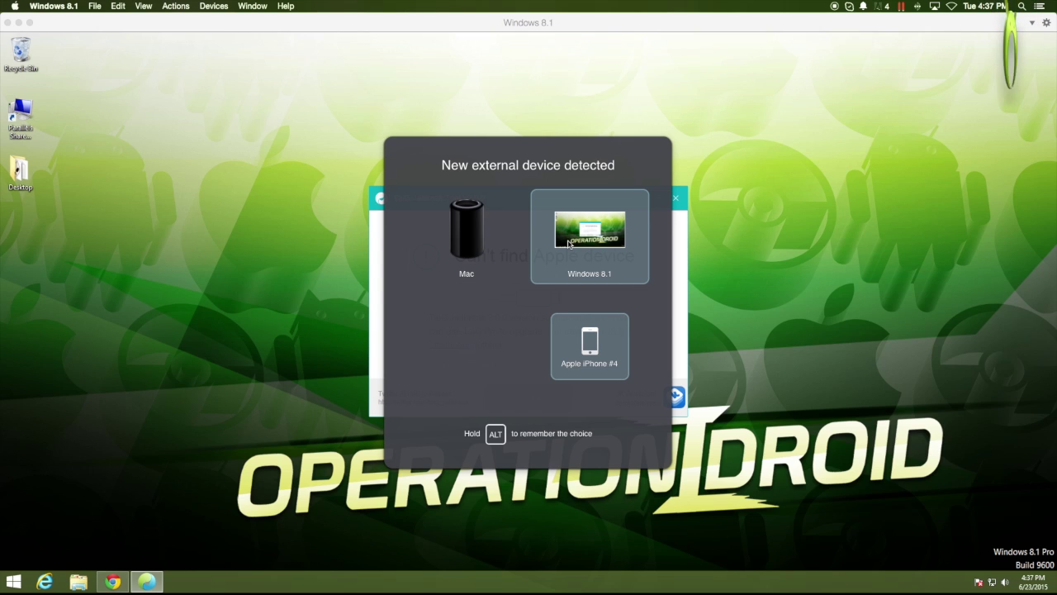
# Connect the iPhone to the Windows 8.1 VM and return to it
pyautogui.click(568, 243)
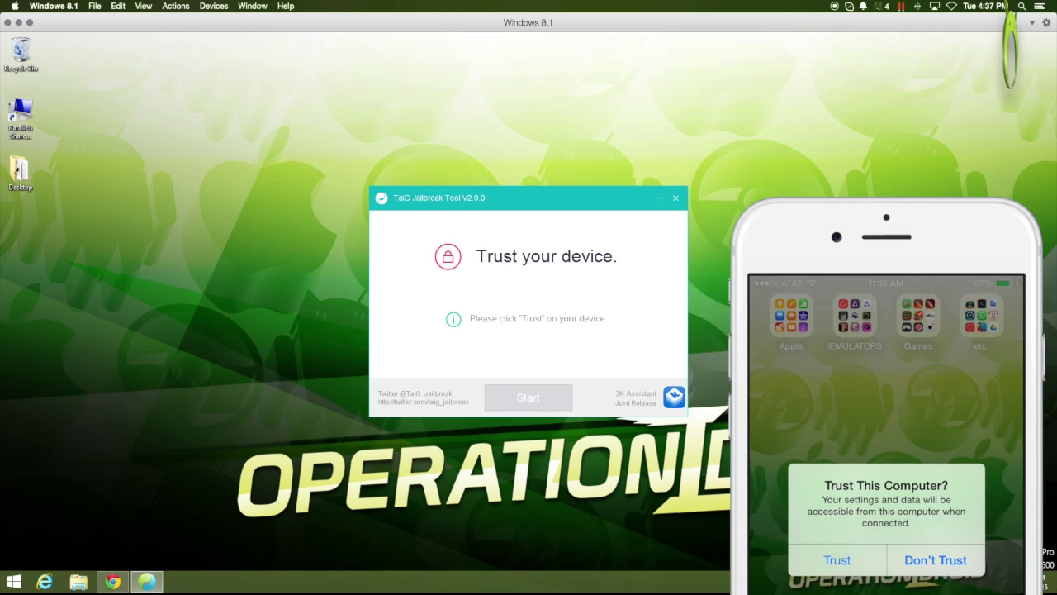
pyautogui.click(425, 202)
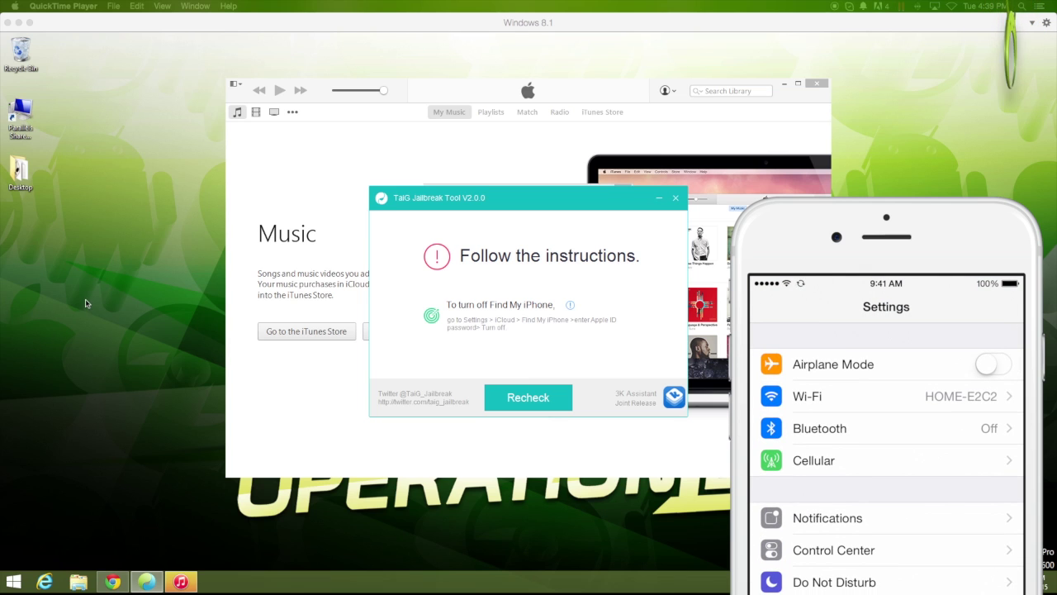
# Recheck the iPhone, exclude 3K Assistant, and start the jailbreak with Cydia only
pyautogui.click(506, 394)
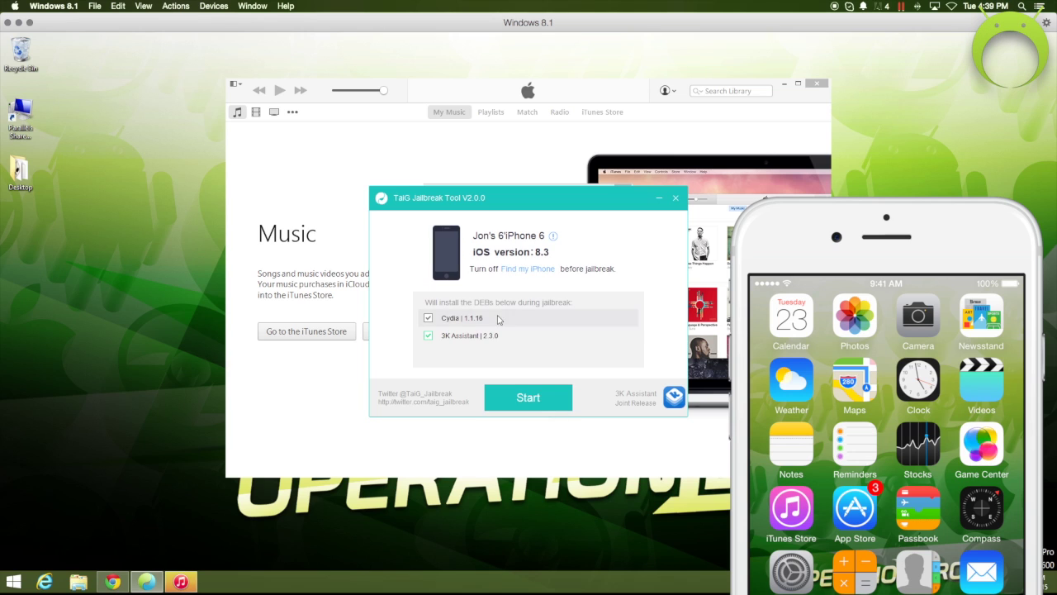
pyautogui.click(429, 337)
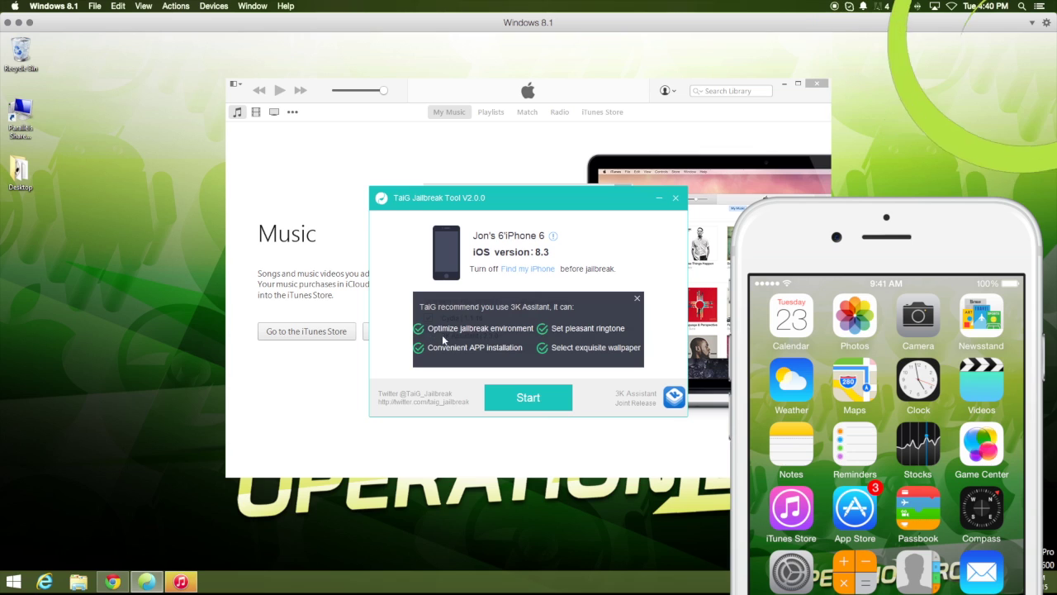
pyautogui.click(637, 298)
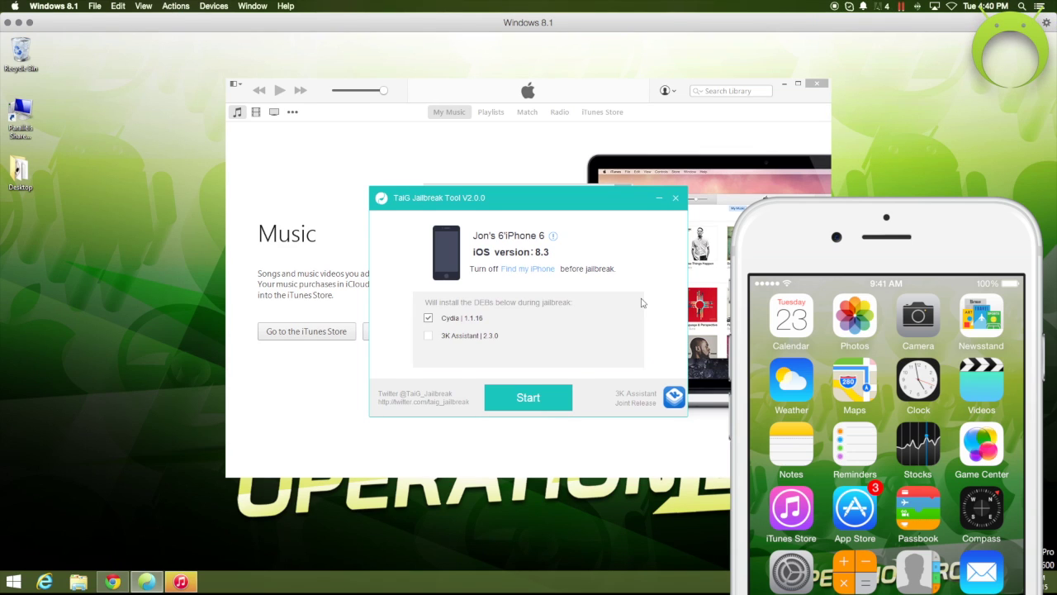
pyautogui.click(537, 400)
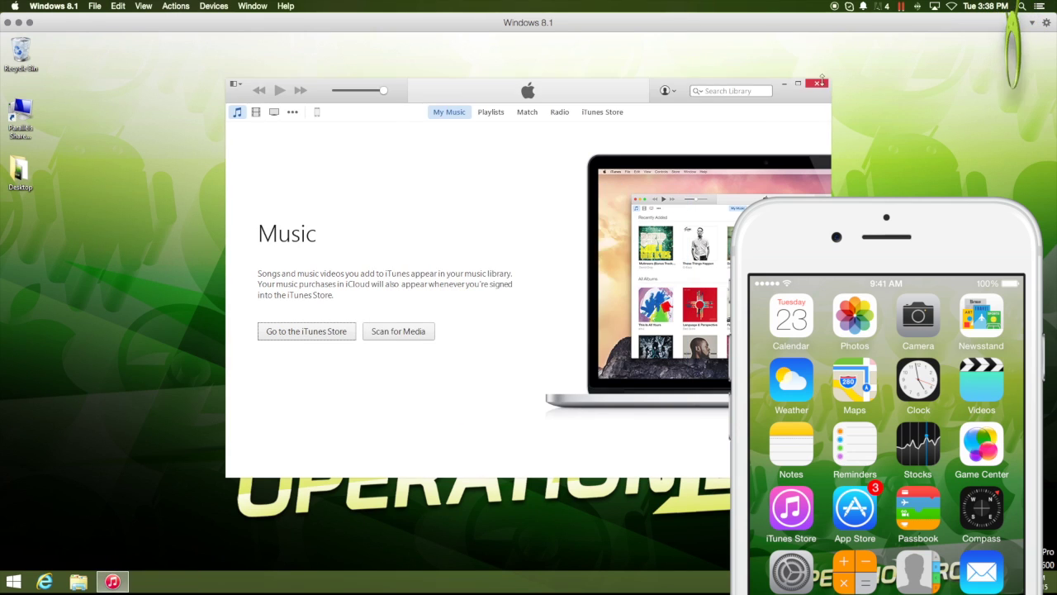
# Uninstall Apple Application Support from Control Panel's Programs and Features, confirming every prompt
pyautogui.click(817, 82)
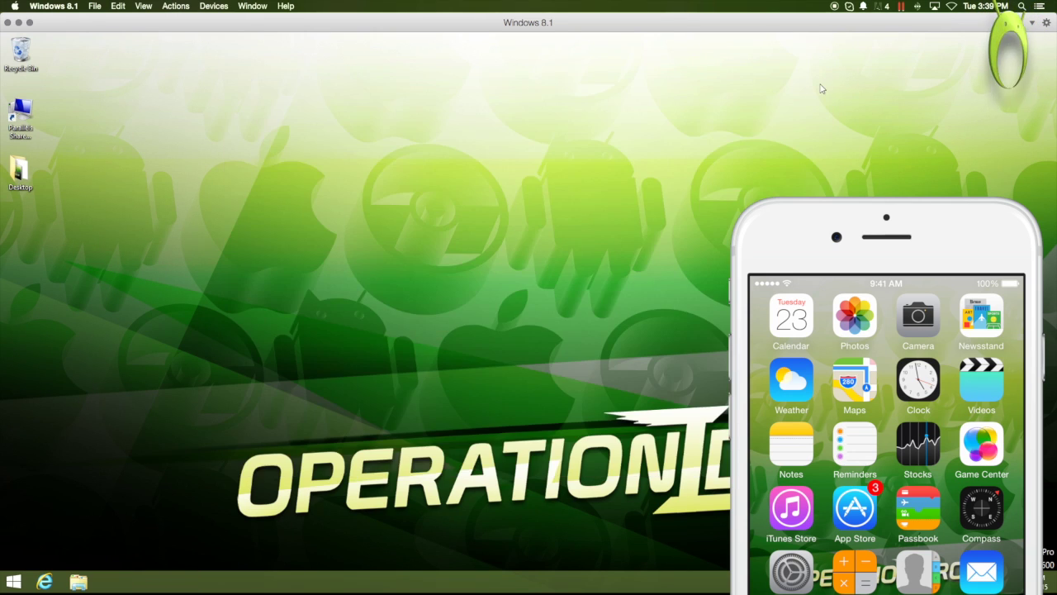
pyautogui.click(78, 582)
pyautogui.click(355, 94)
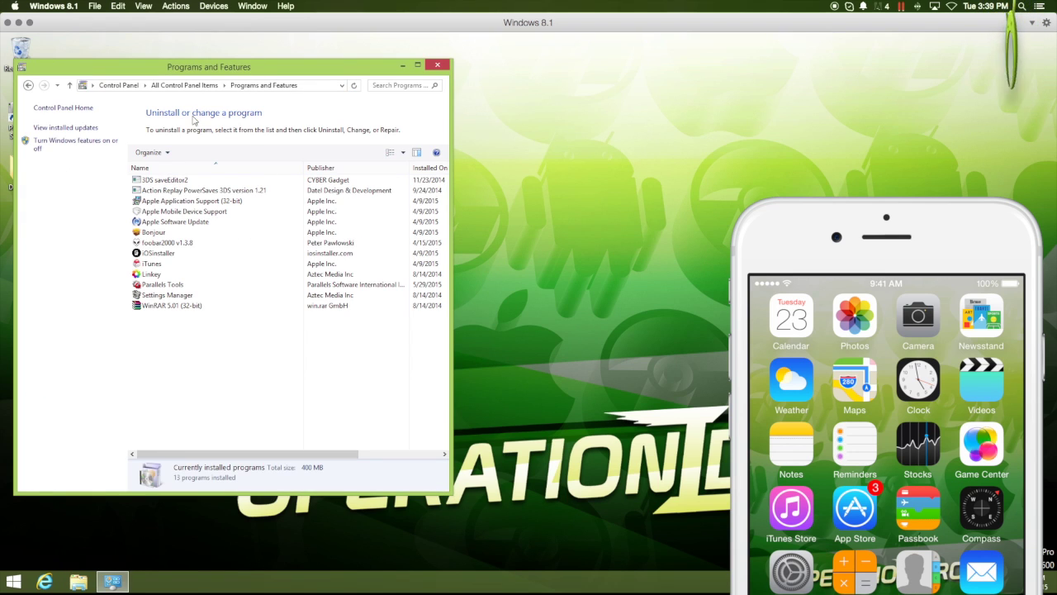
pyautogui.rightClick(218, 201)
pyautogui.click(242, 206)
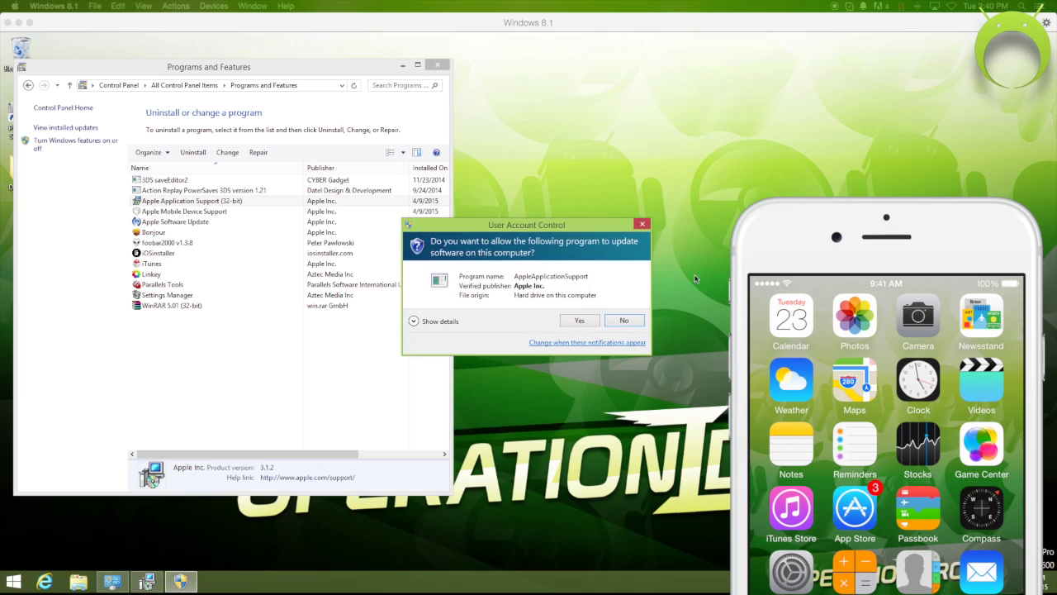
pyautogui.hotkey('alt', 'y')
pyautogui.press('Return')
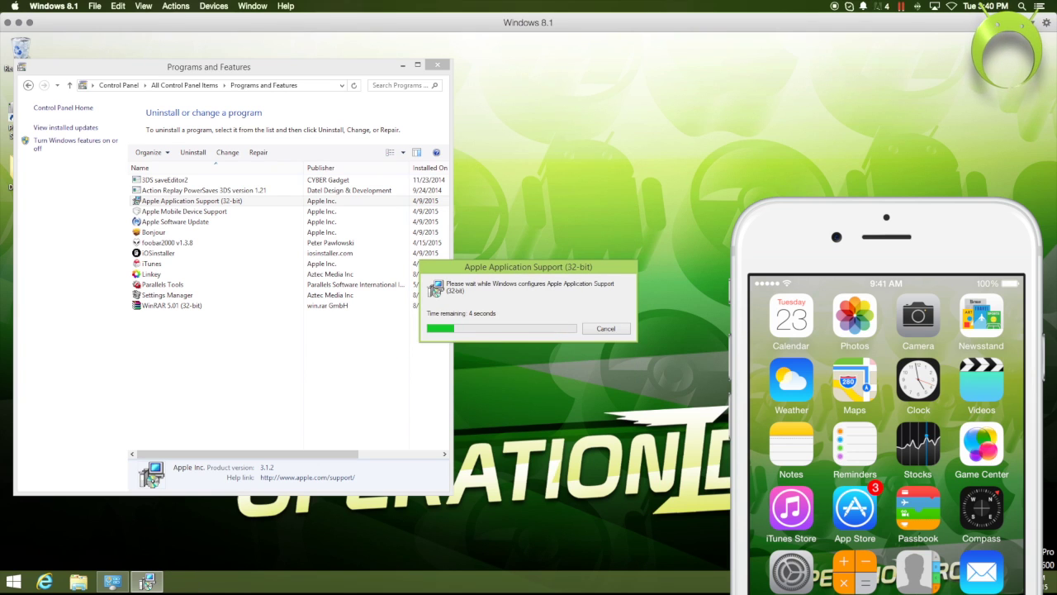
# Uninstall Apple Mobile Device Support, Apple Software Update and iTunes, approving each confirmation
pyautogui.doubleClick(230, 201)
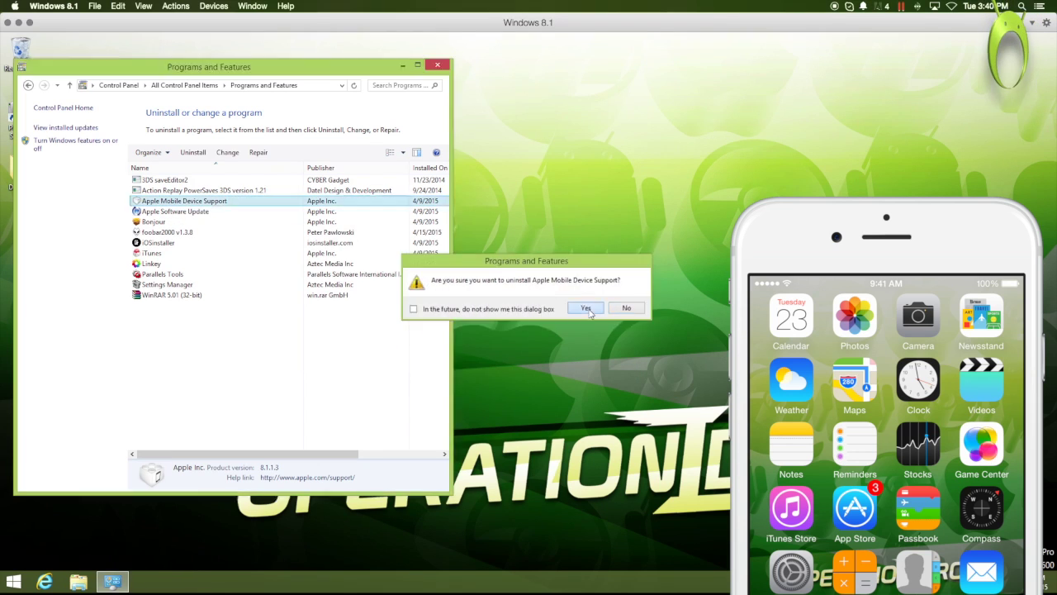
pyautogui.press('Return')
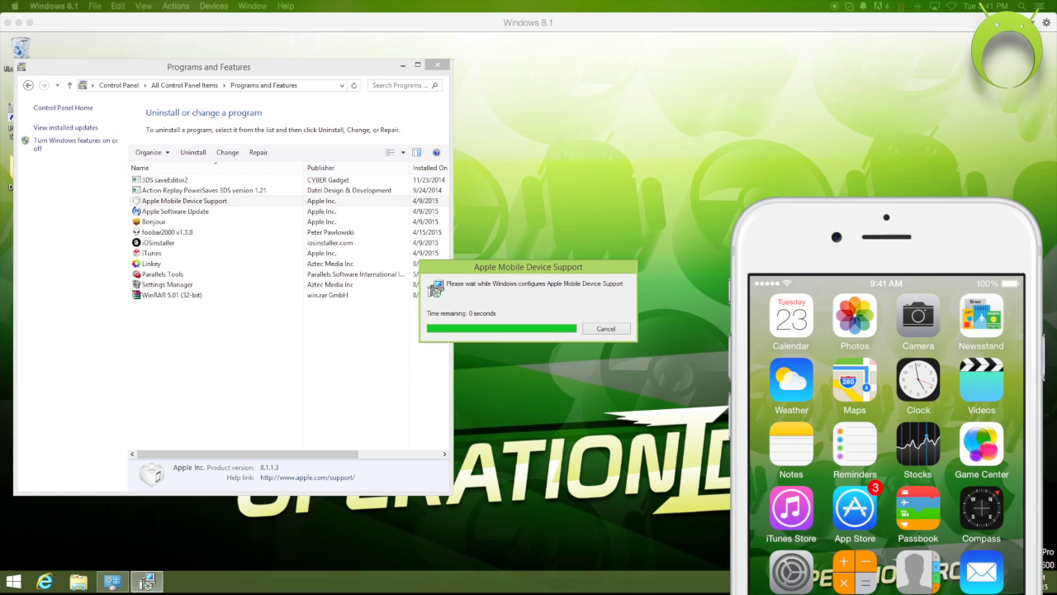
pyautogui.doubleClick(272, 207)
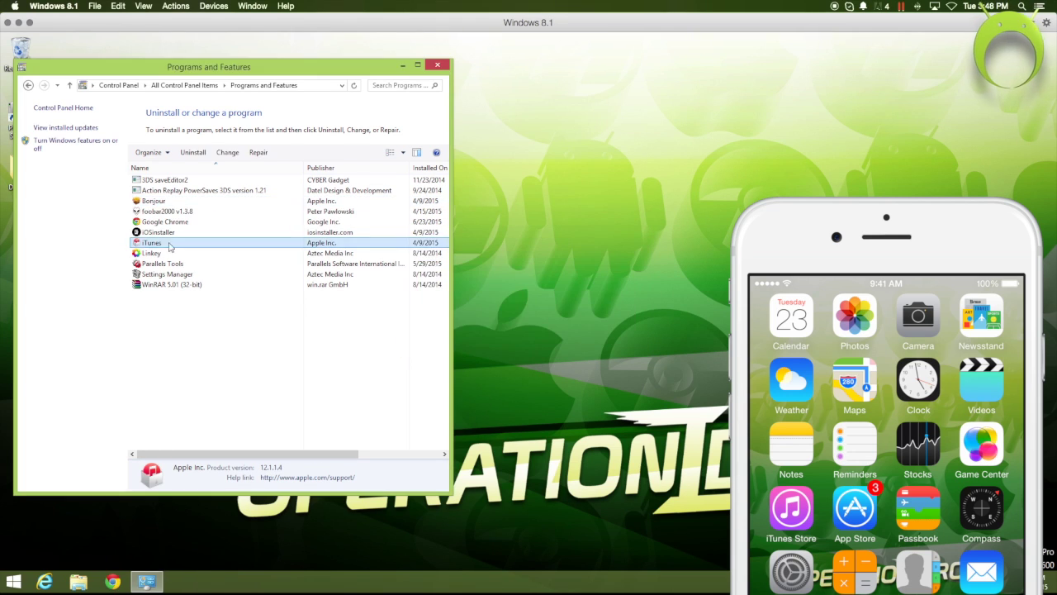
pyautogui.doubleClick(169, 245)
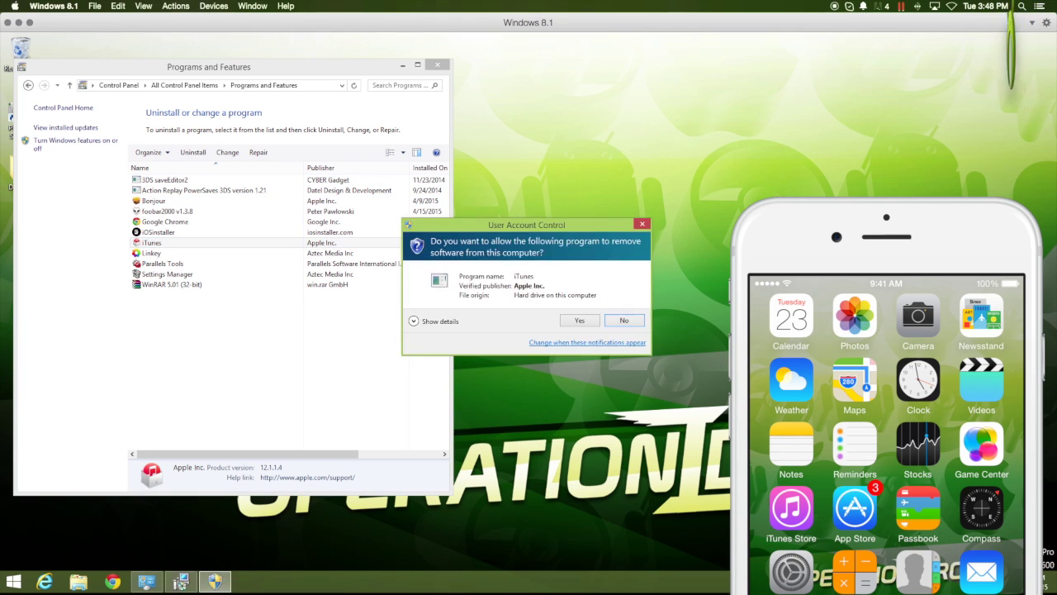
pyautogui.click(581, 321)
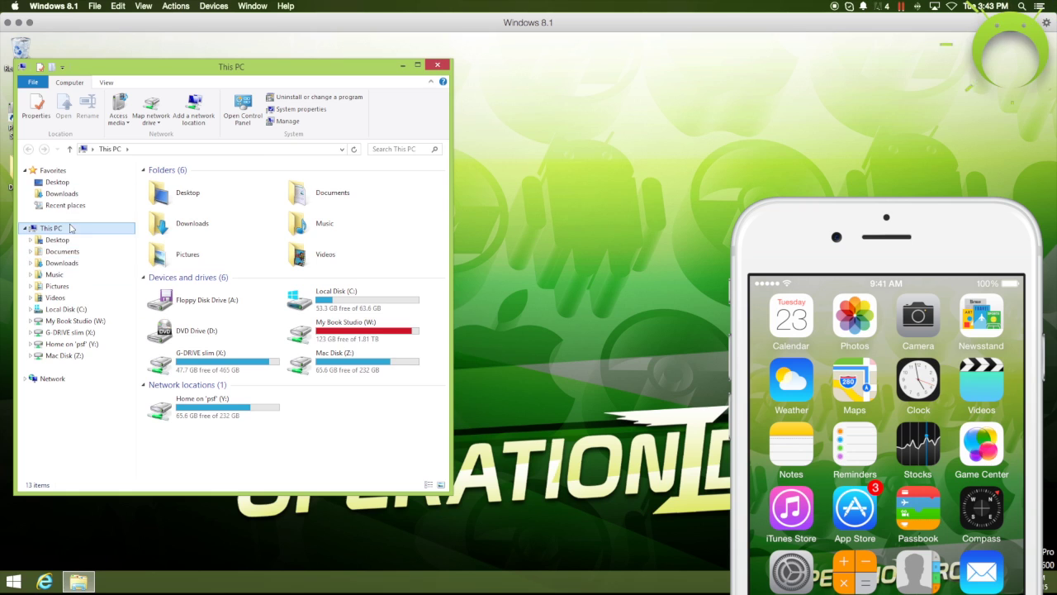
# Run the downloaded iTunesSetup.exe installer and dismiss its message
pyautogui.press('super+Pause')
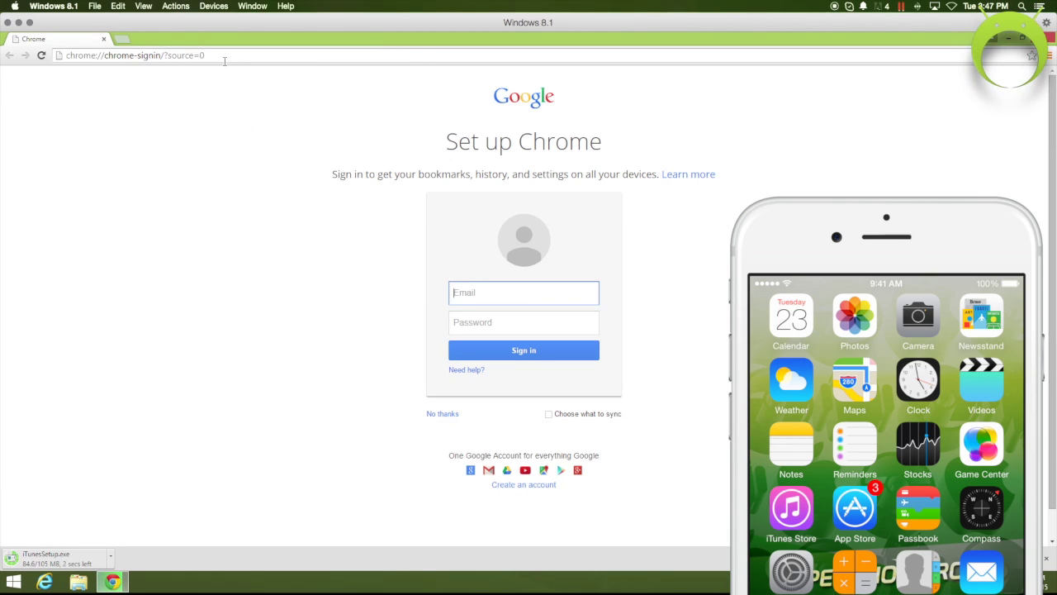
pyautogui.click(1024, 41)
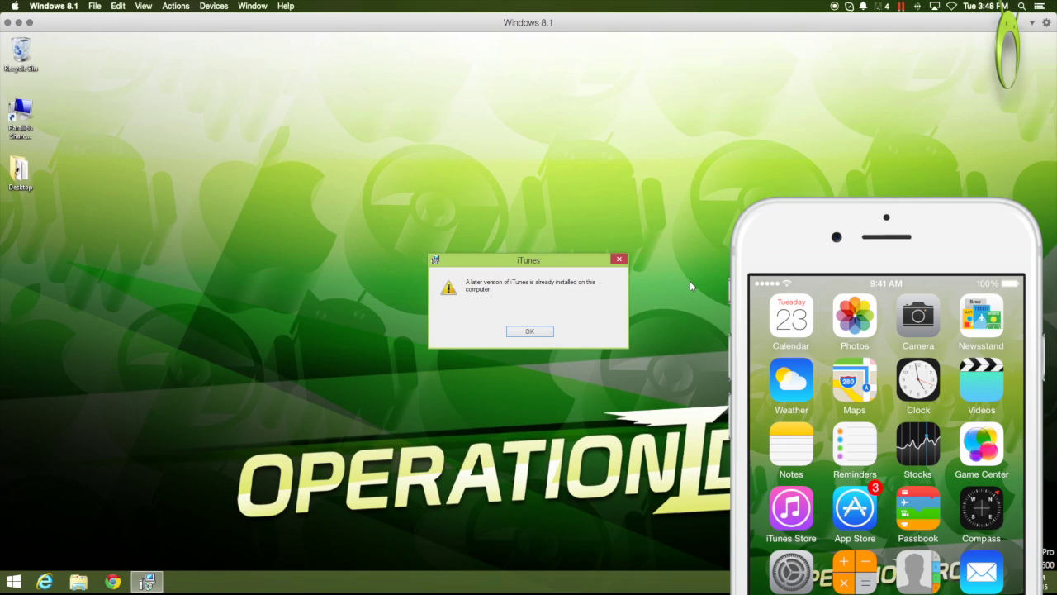
pyautogui.click(538, 331)
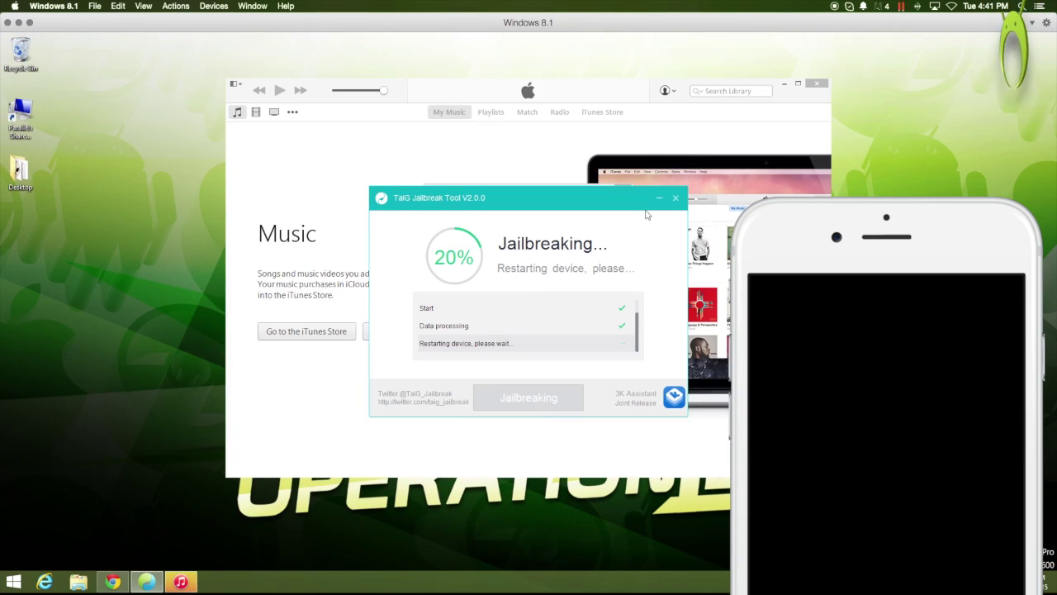